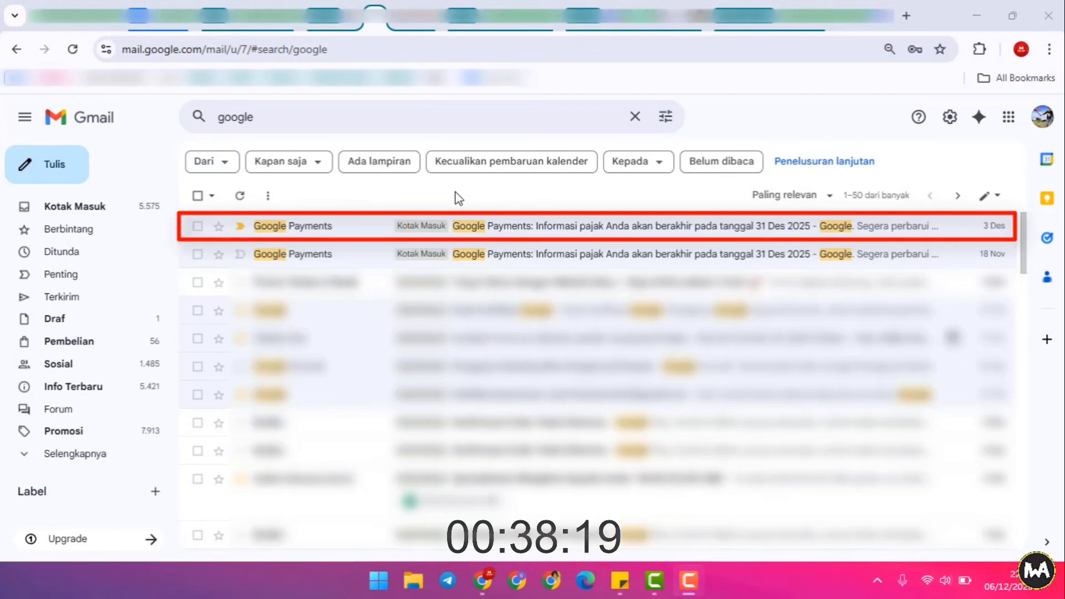
# Step: Open the newest Google Payments email about expiring tax information and examine its expiry date and the payment withholding details
pyautogui.click(340, 226)
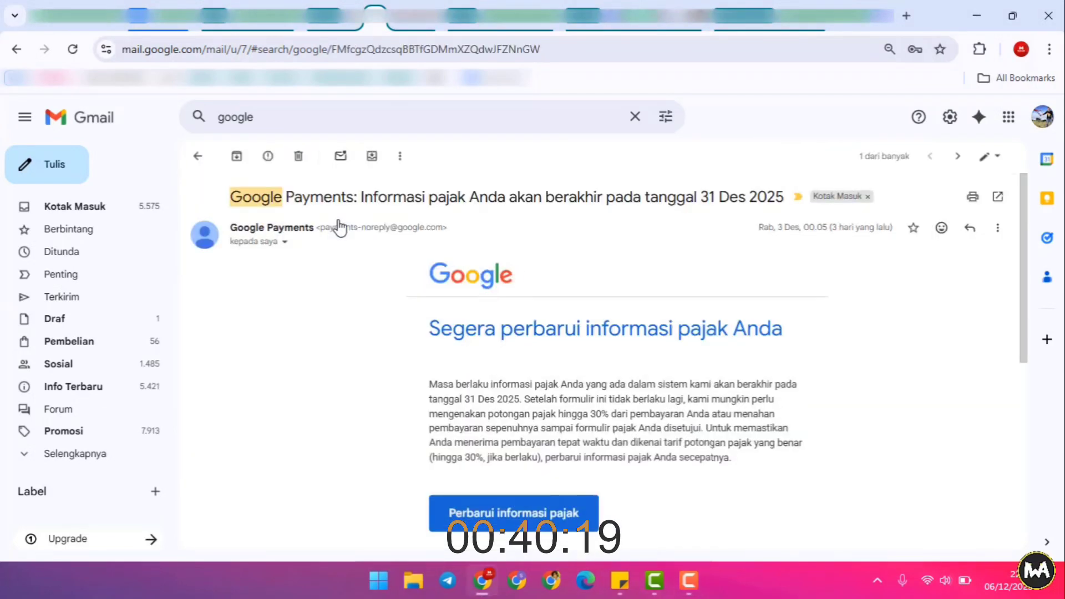
pyautogui.scroll(-2, 427, 268)
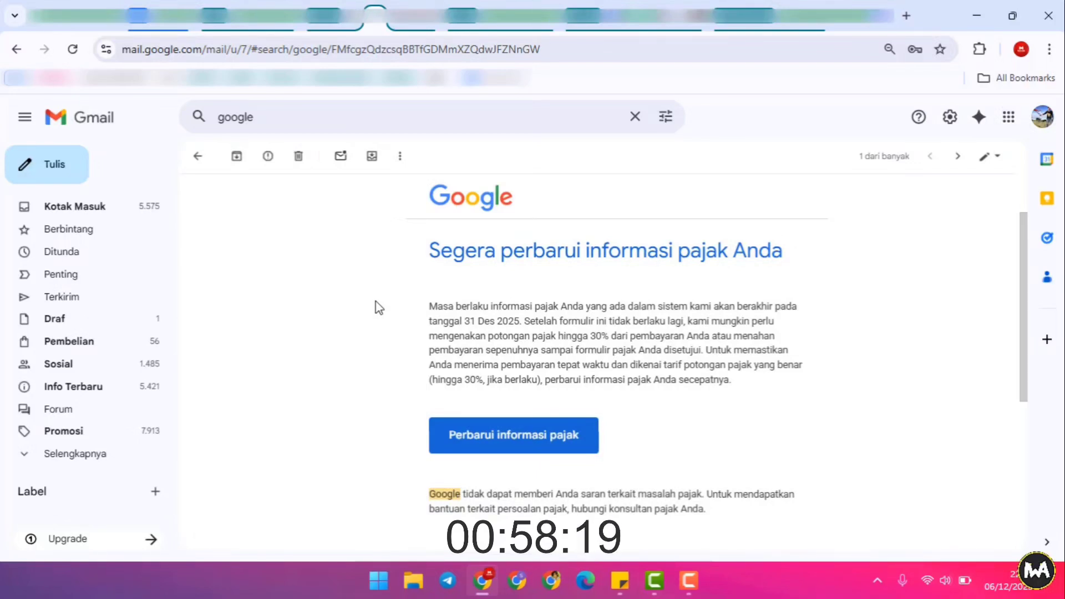
pyautogui.scroll(2, 375, 300)
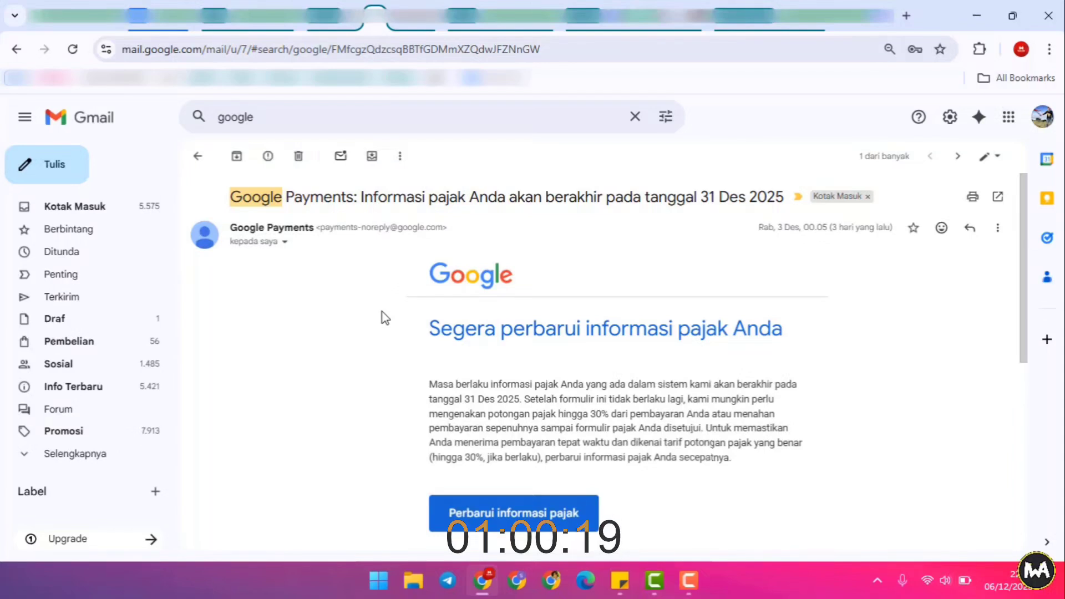
pyautogui.scroll(-2, 385, 318)
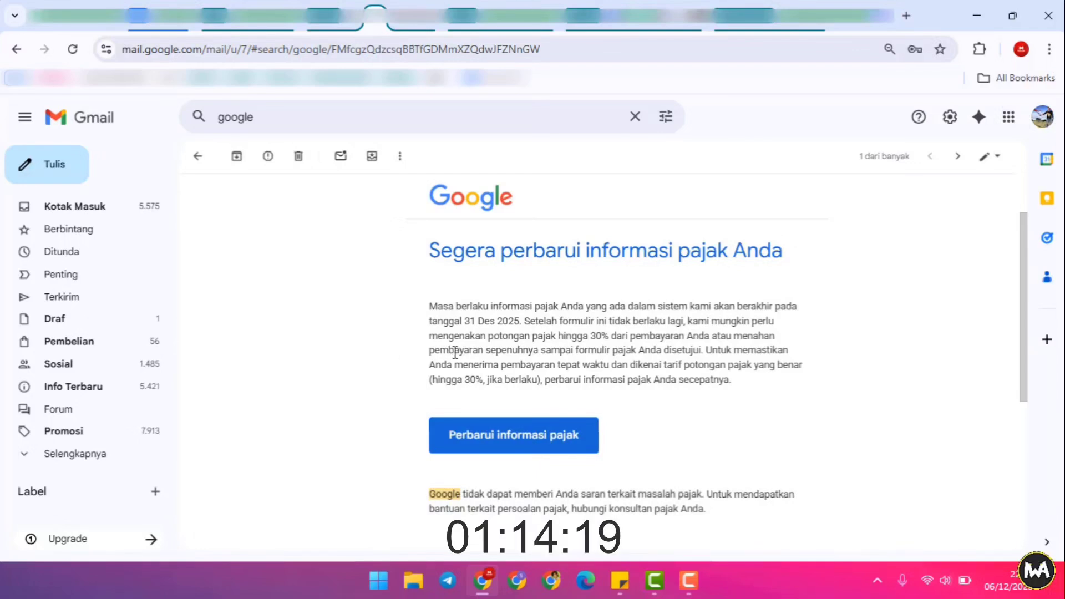
pyautogui.moveTo(531, 336); pyautogui.dragTo(624, 338)
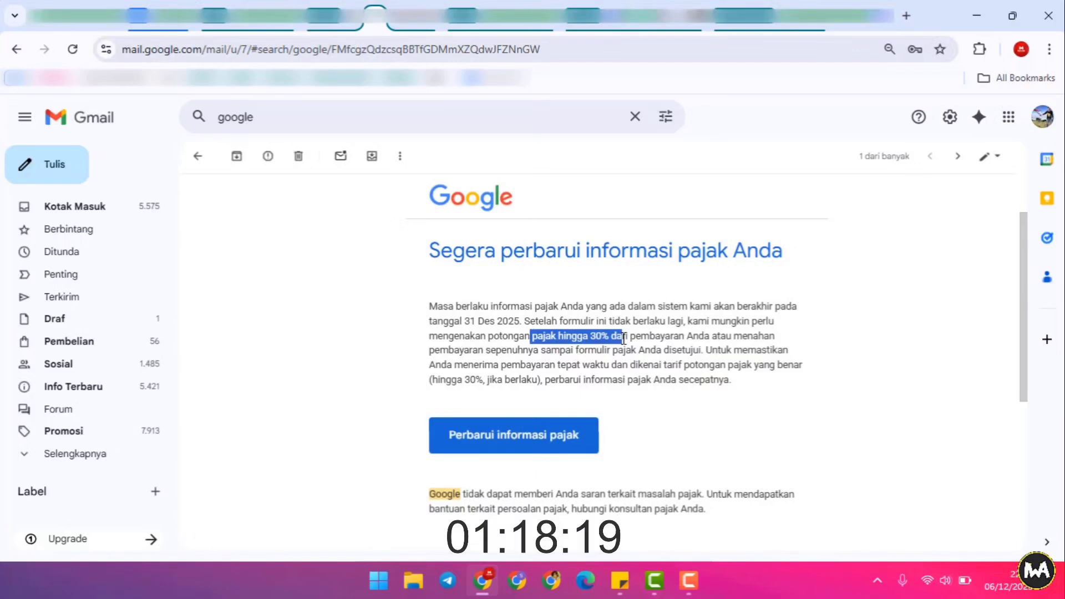
pyautogui.click(631, 341)
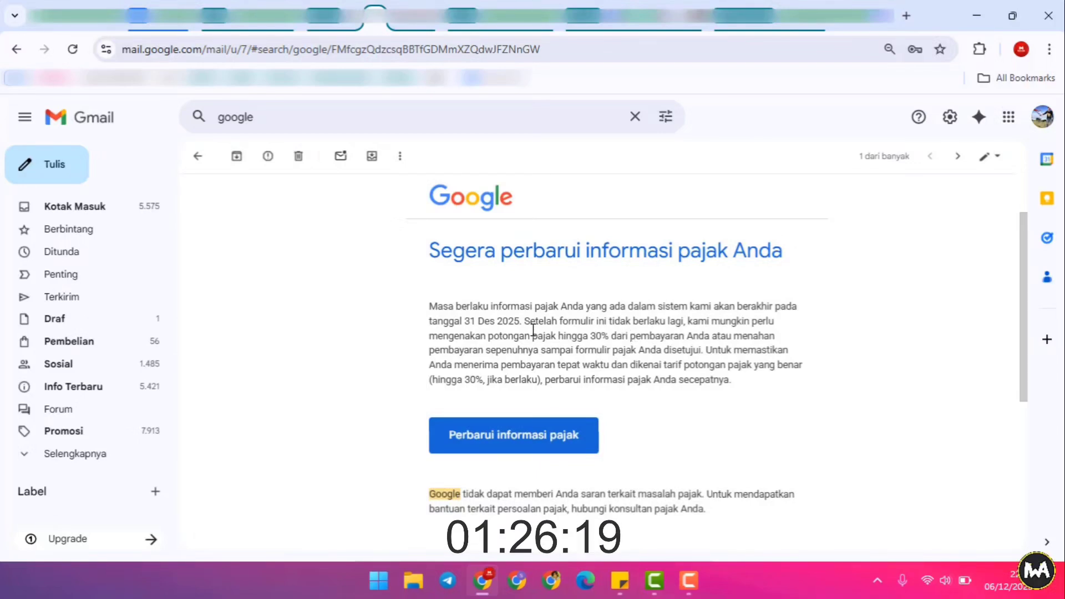
pyautogui.moveTo(465, 321); pyautogui.dragTo(519, 323)
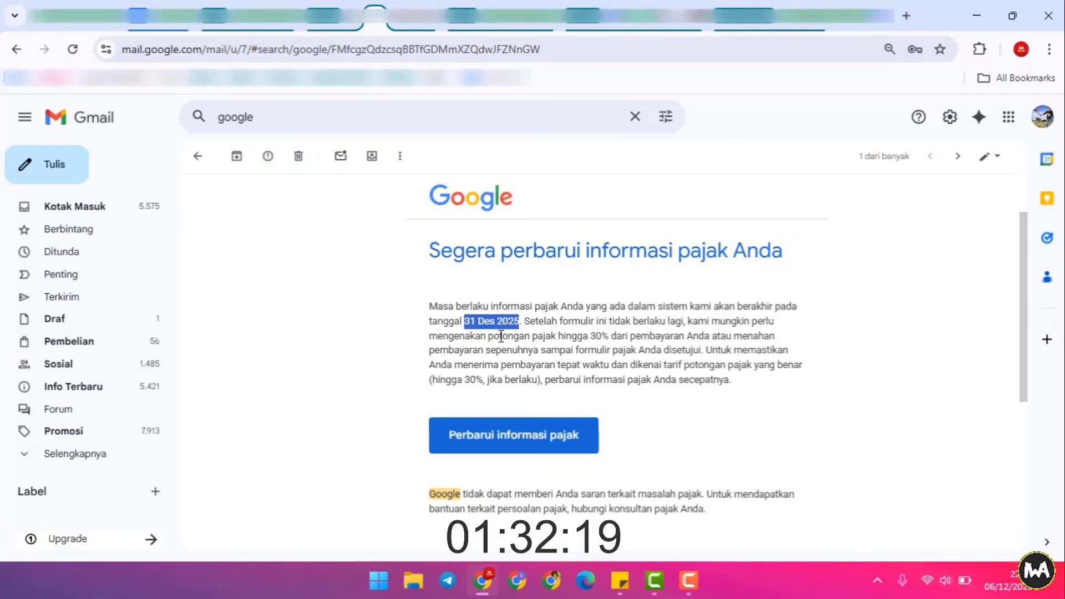
pyautogui.moveTo(499, 336); pyautogui.dragTo(608, 336)
pyautogui.click(679, 348)
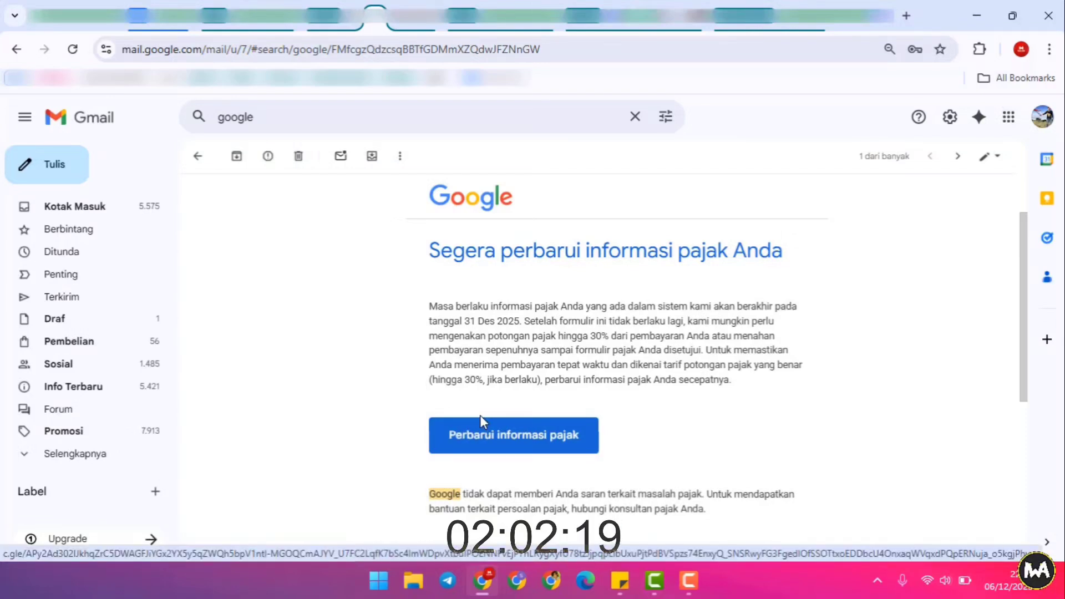
# Step: Follow the email's "Perbarui informasi pajak" link and open the tax information page through the important notification's new-form option
pyautogui.click(527, 440)
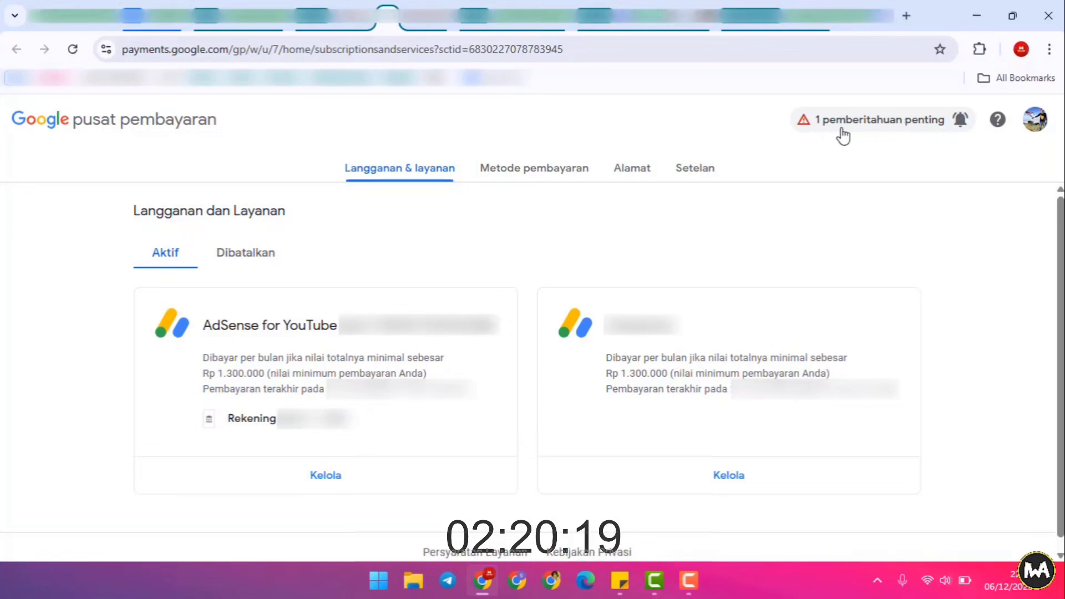
pyautogui.click(910, 124)
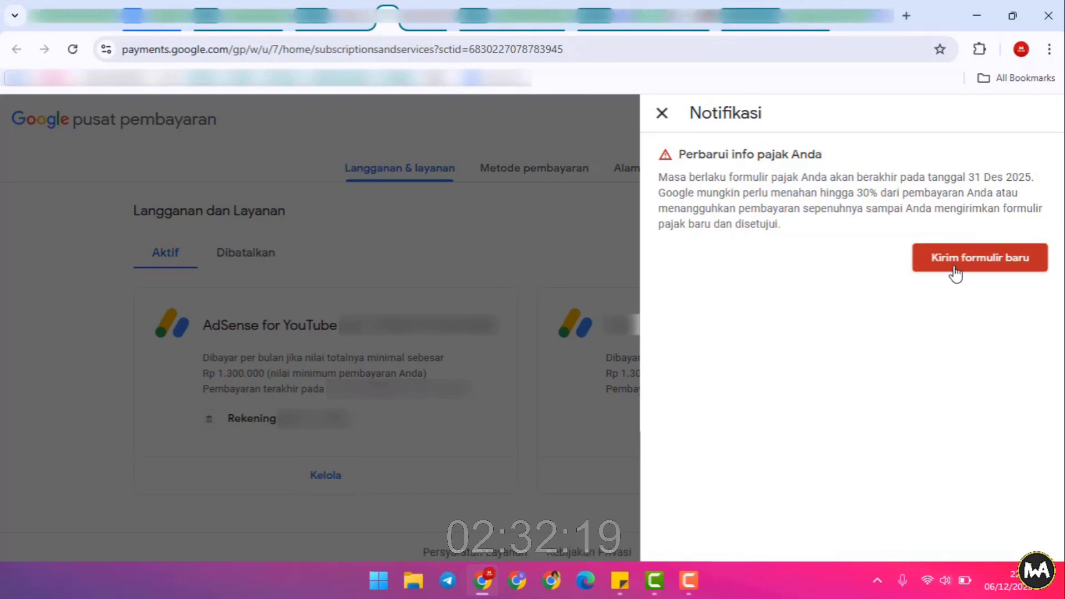
pyautogui.click(970, 268)
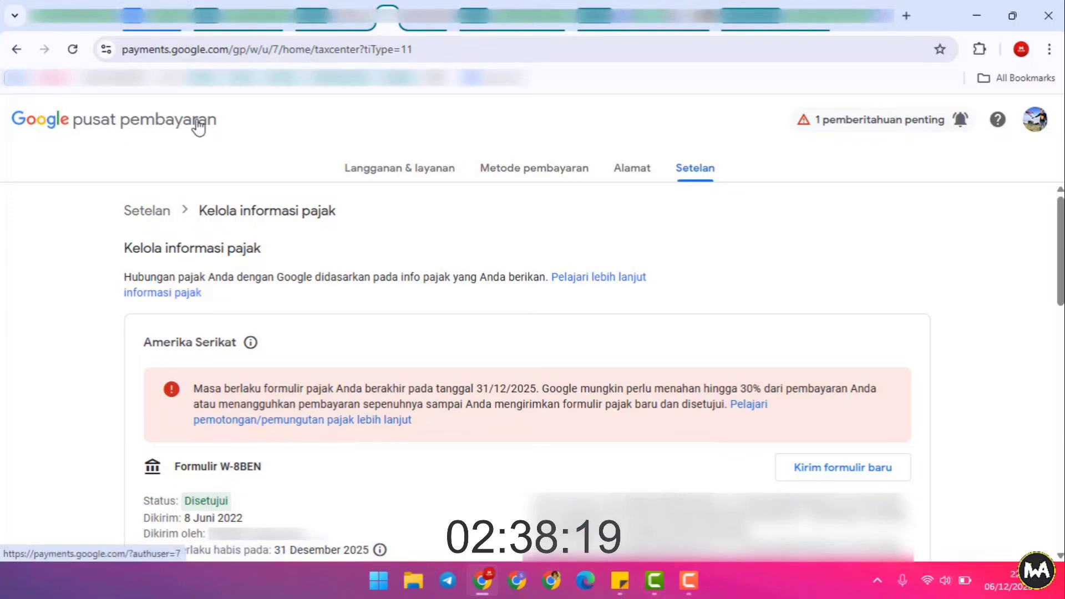
# Step: Start a new tax form for Amerika Serikat to replace the submitted W-8BEN, accepting the introductory notices
pyautogui.scroll(-1, 472, 314)
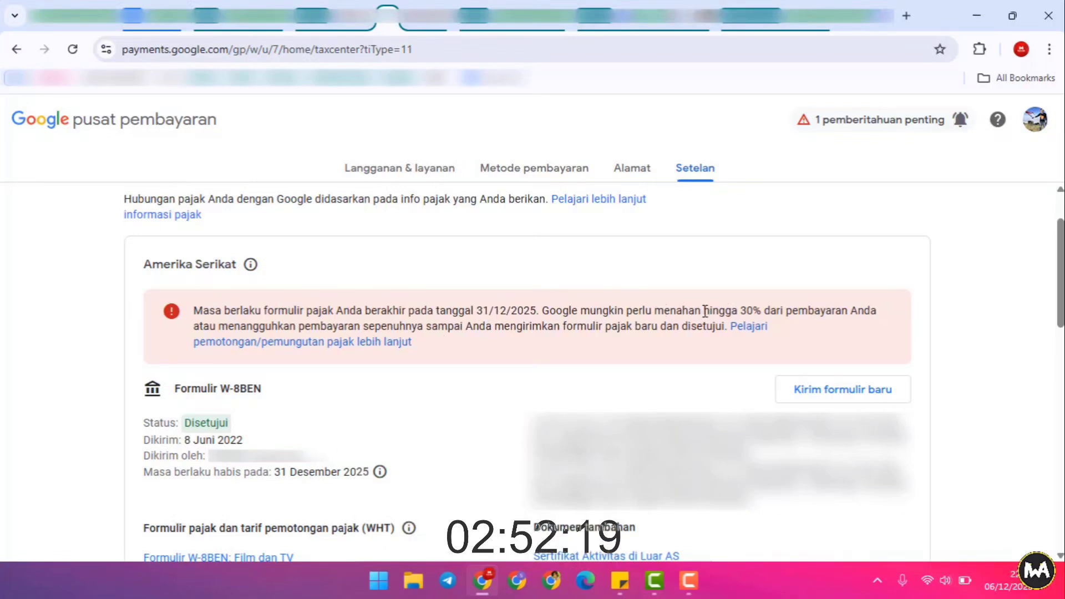
pyautogui.scroll(-1, 659, 306)
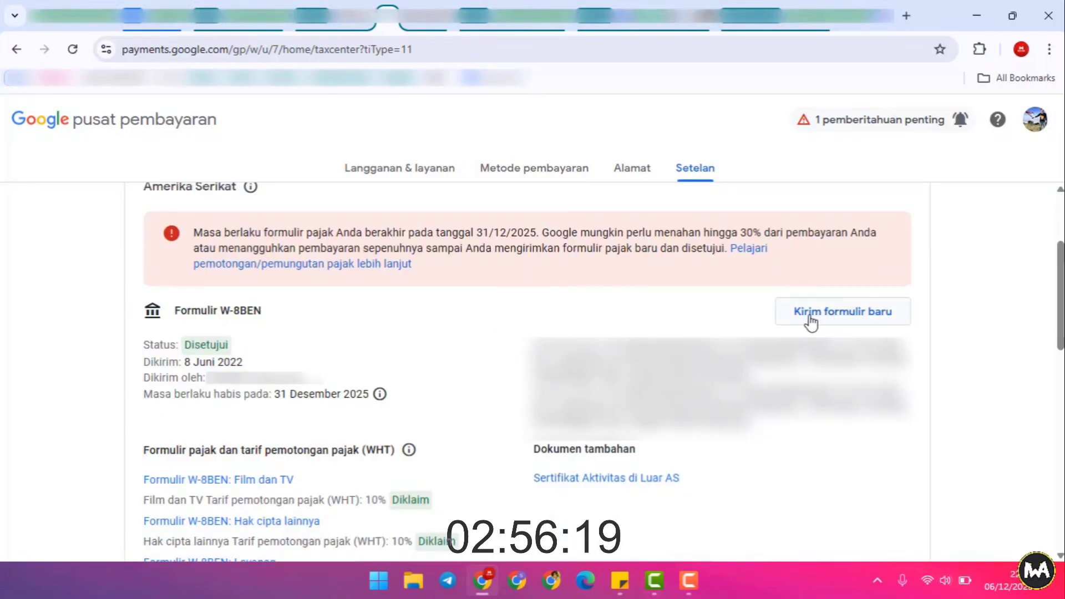
pyautogui.click(851, 320)
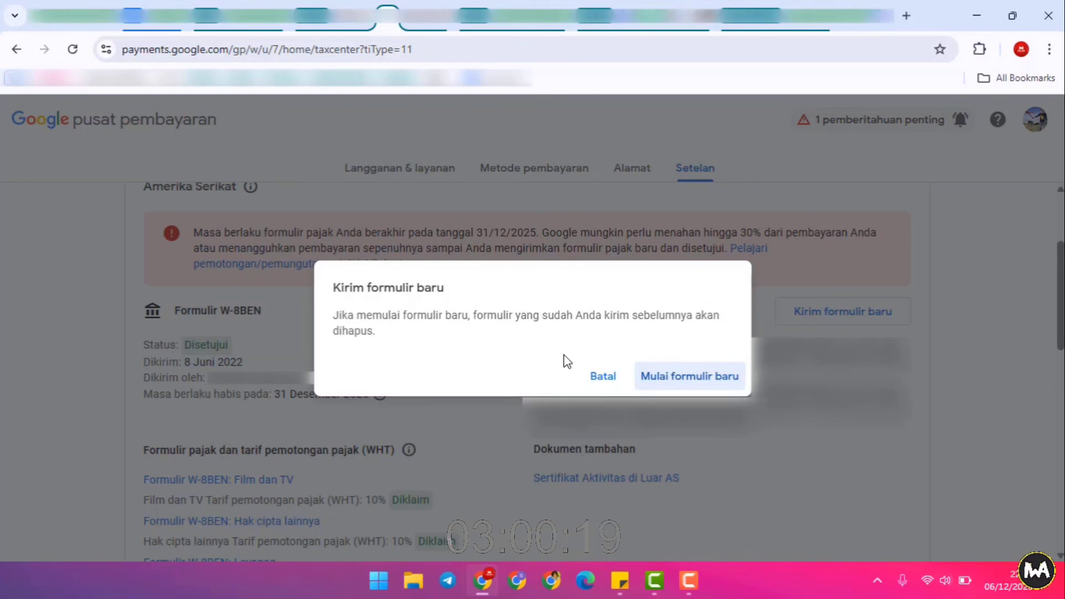
pyautogui.click(686, 381)
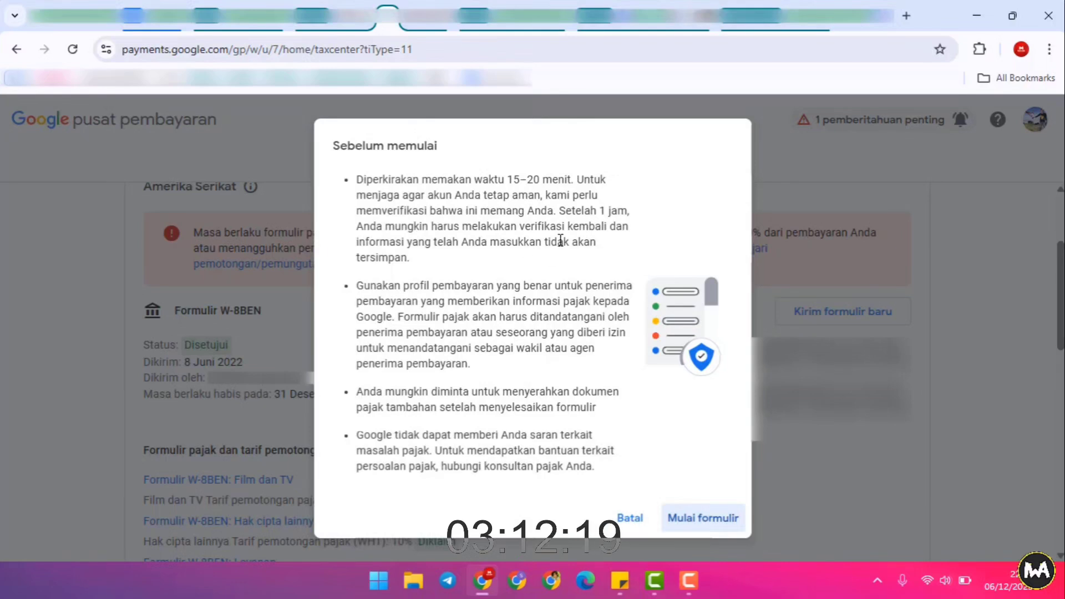
pyautogui.click(691, 522)
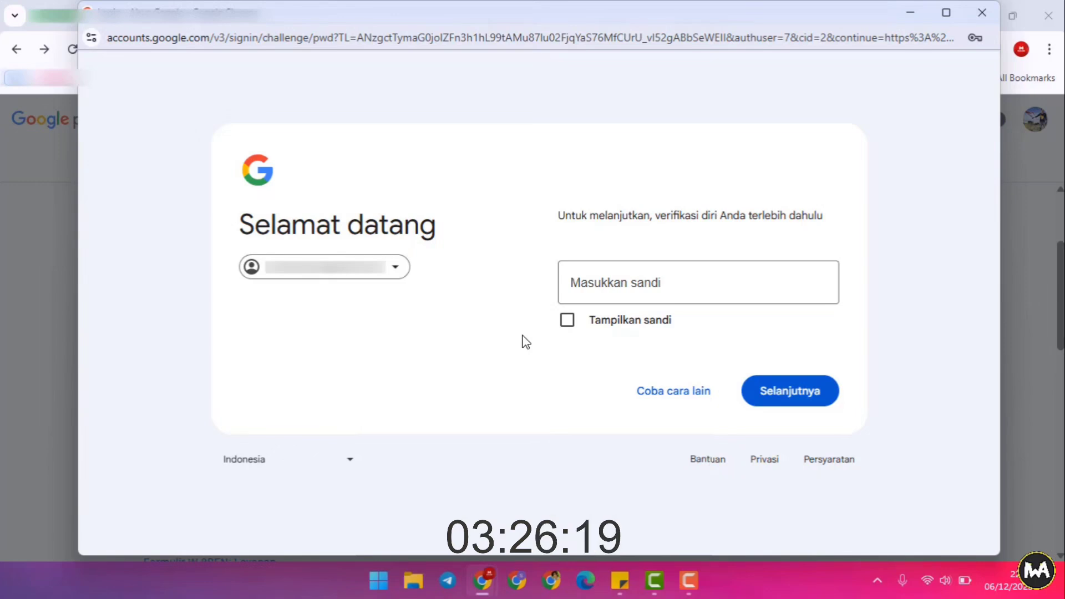
# Step: Enter the account password and submit it to verify the account owner's identity
pyautogui.click(616, 277)
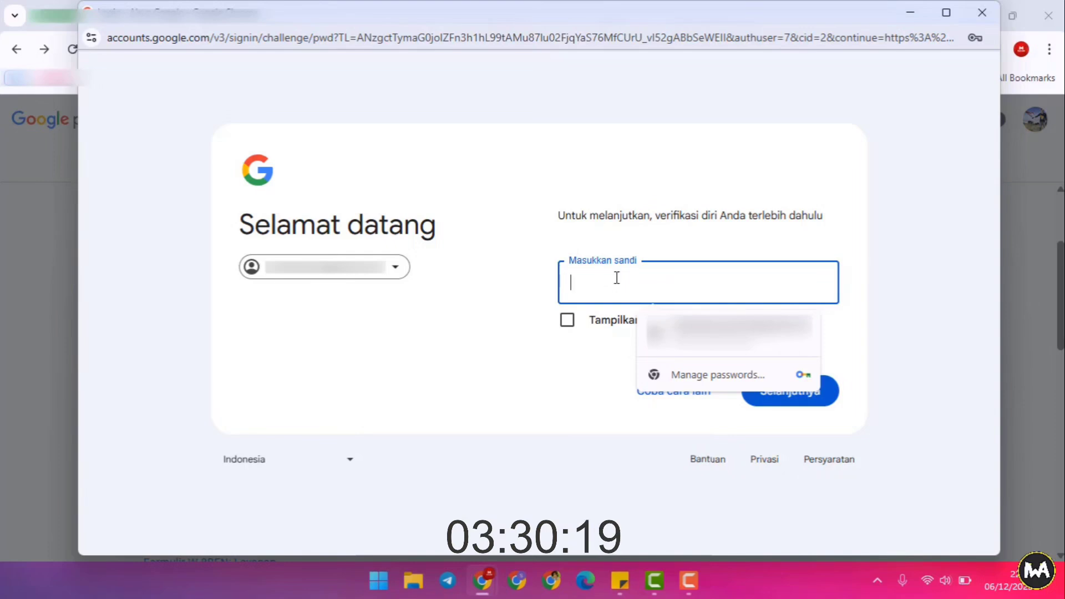
pyautogui.write('••')
pyautogui.write('•••••')
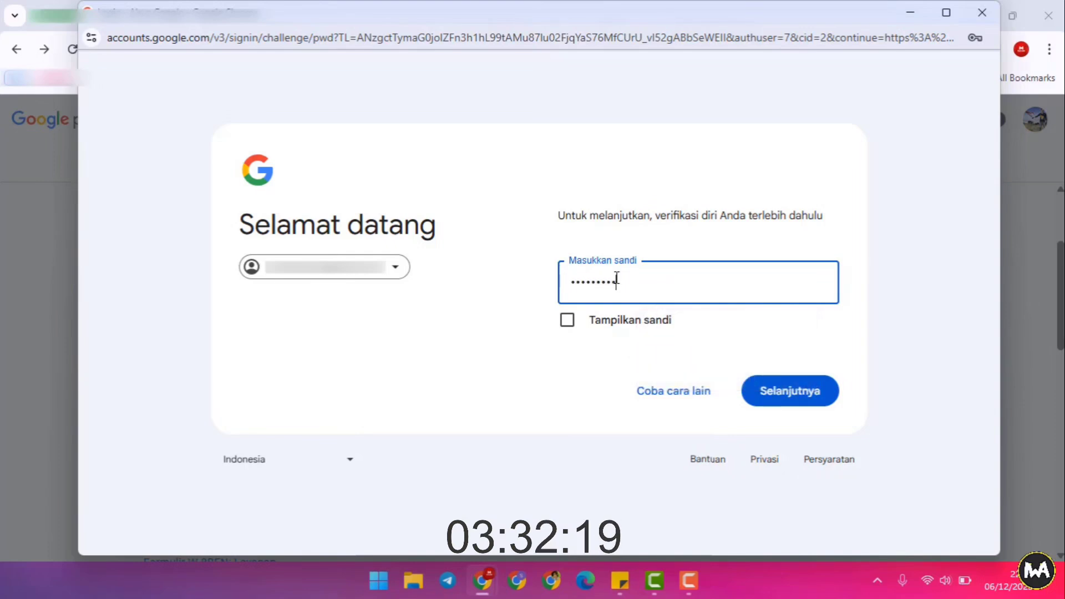
pyautogui.press('Return')
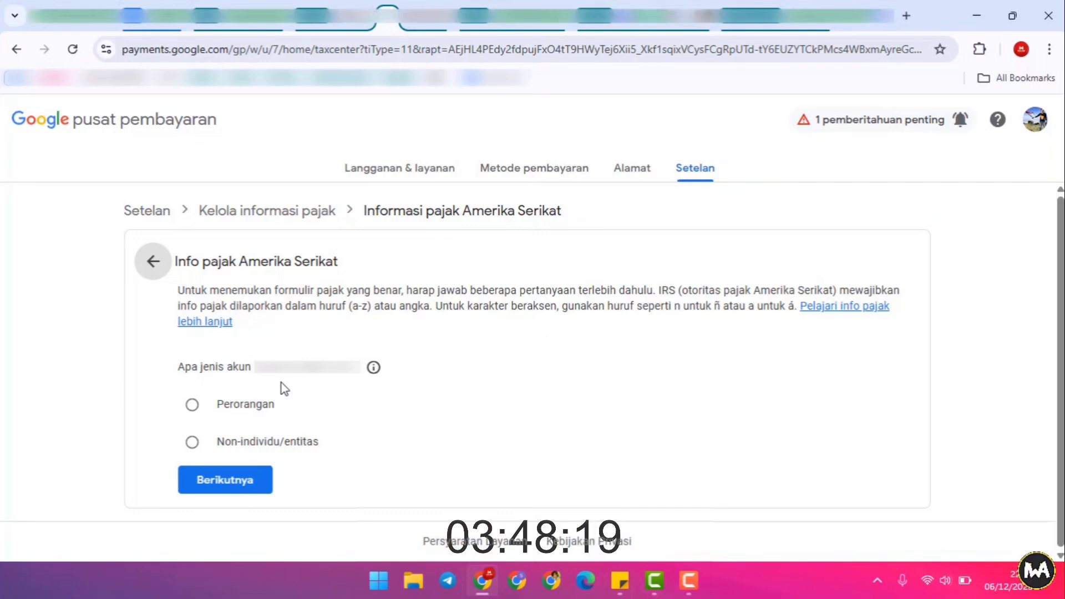
# Step: Set the account type to Perorangan and answer Tidak to being a United States citizen or resident
pyautogui.click(192, 409)
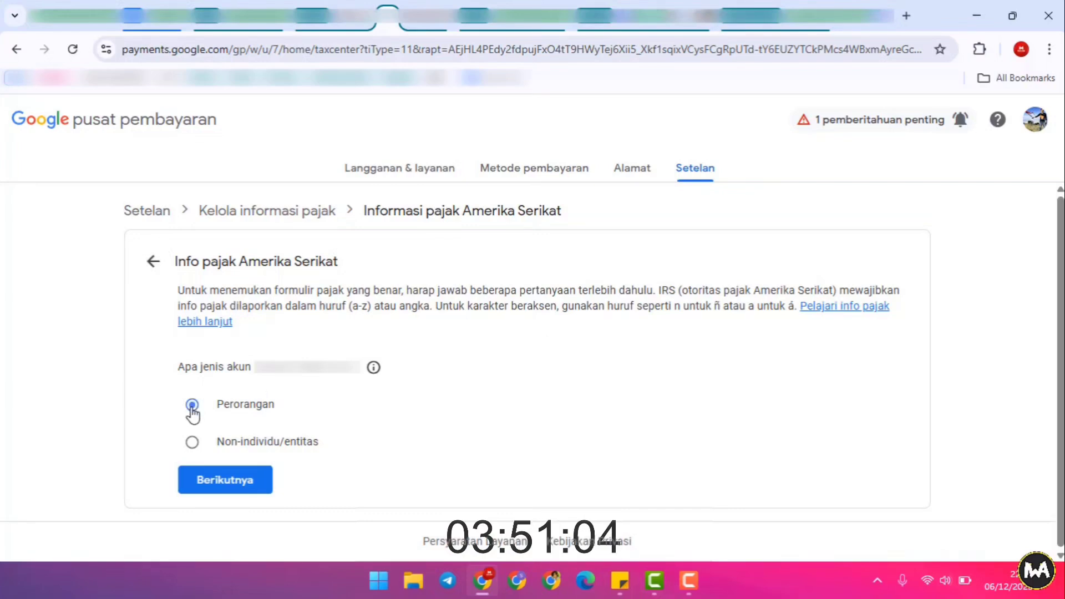
pyautogui.click(244, 488)
pyautogui.scroll(-2, 277, 404)
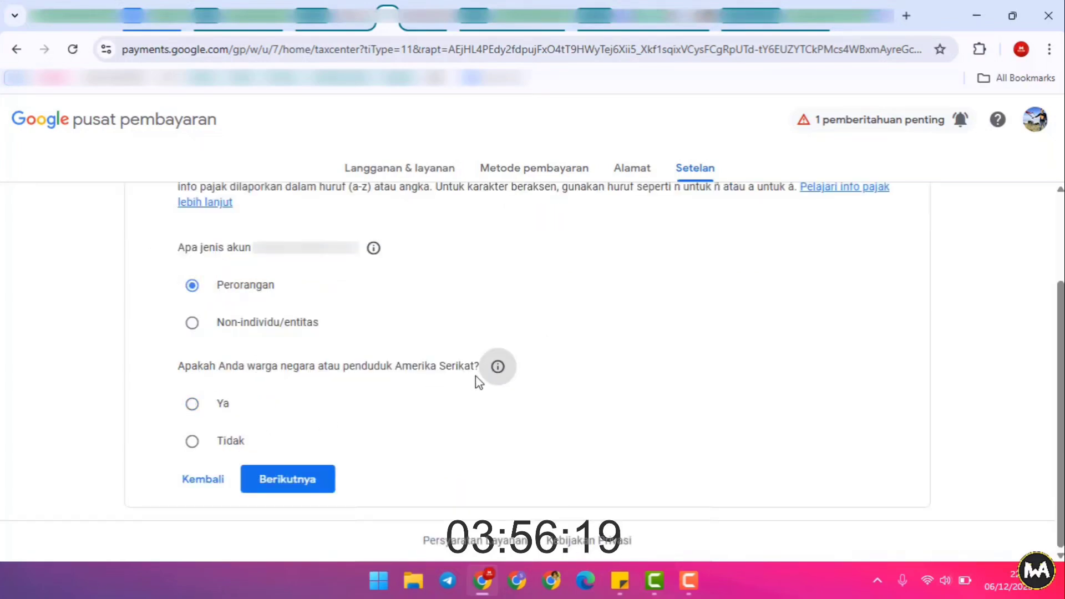
pyautogui.click(192, 443)
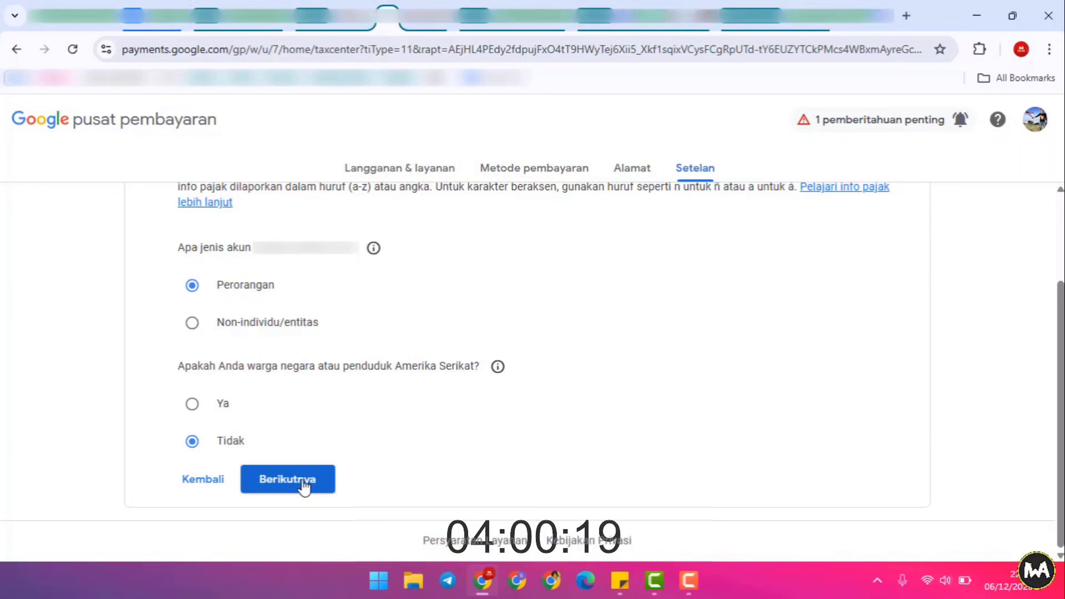
pyautogui.click(303, 484)
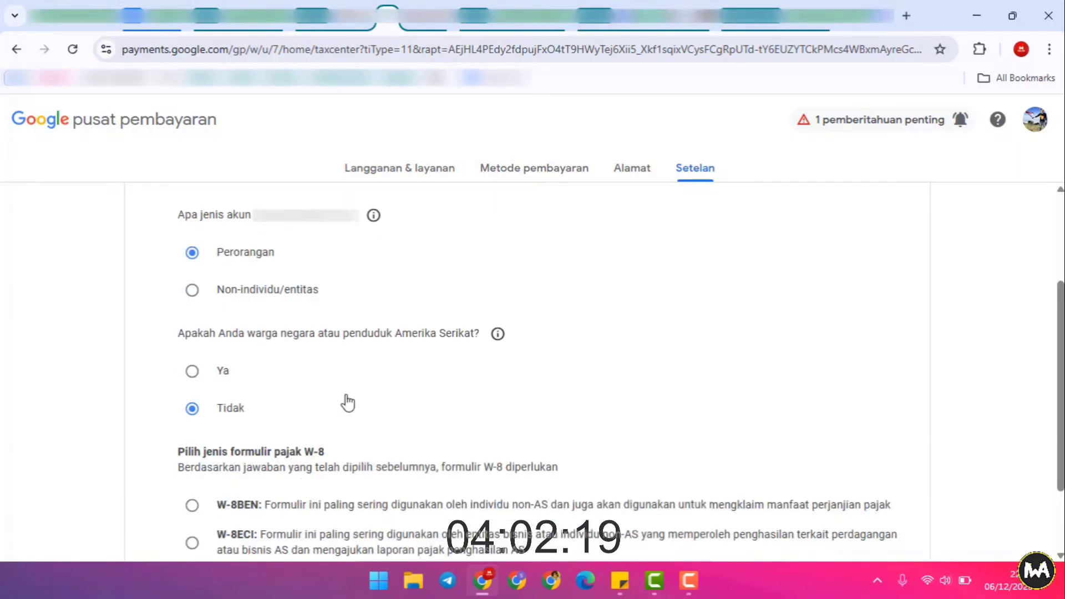
# Step: Choose W-8BEN as the W-8 tax form type and start the form
pyautogui.scroll(-2, 345, 402)
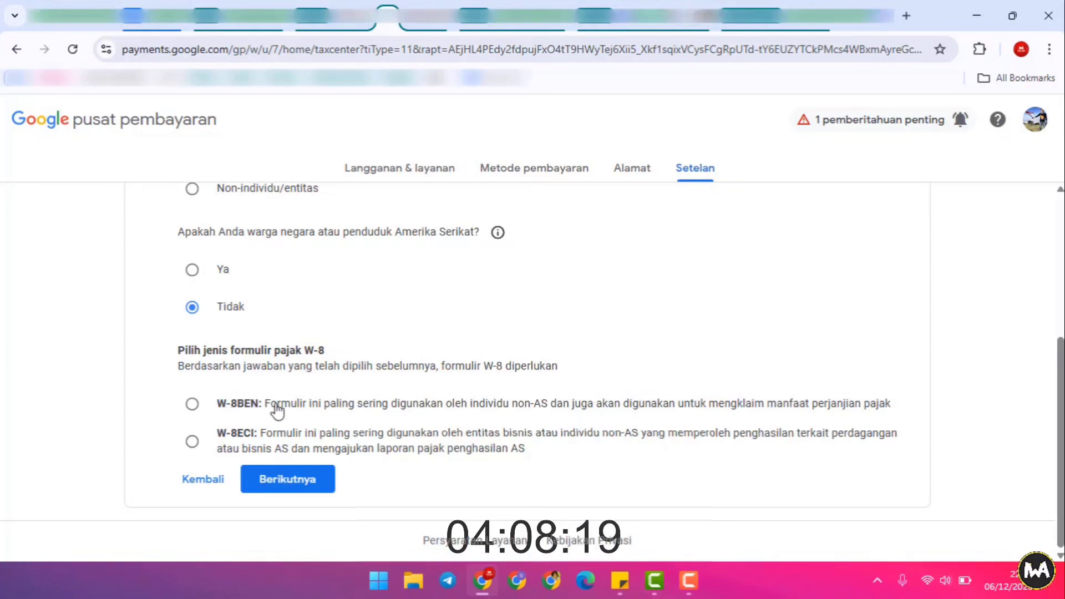
pyautogui.click(192, 406)
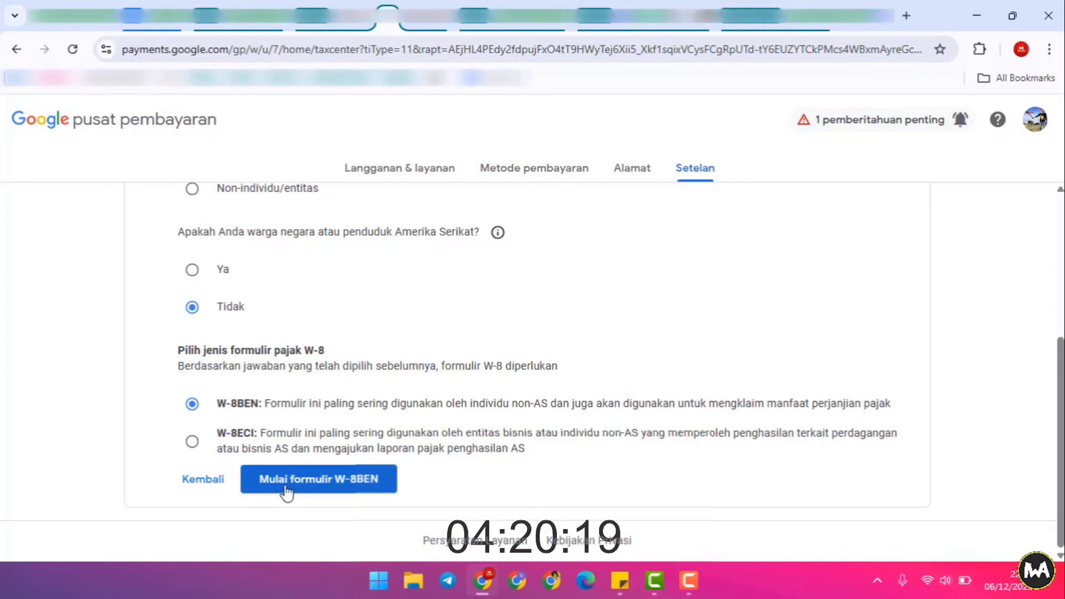
pyautogui.click(363, 485)
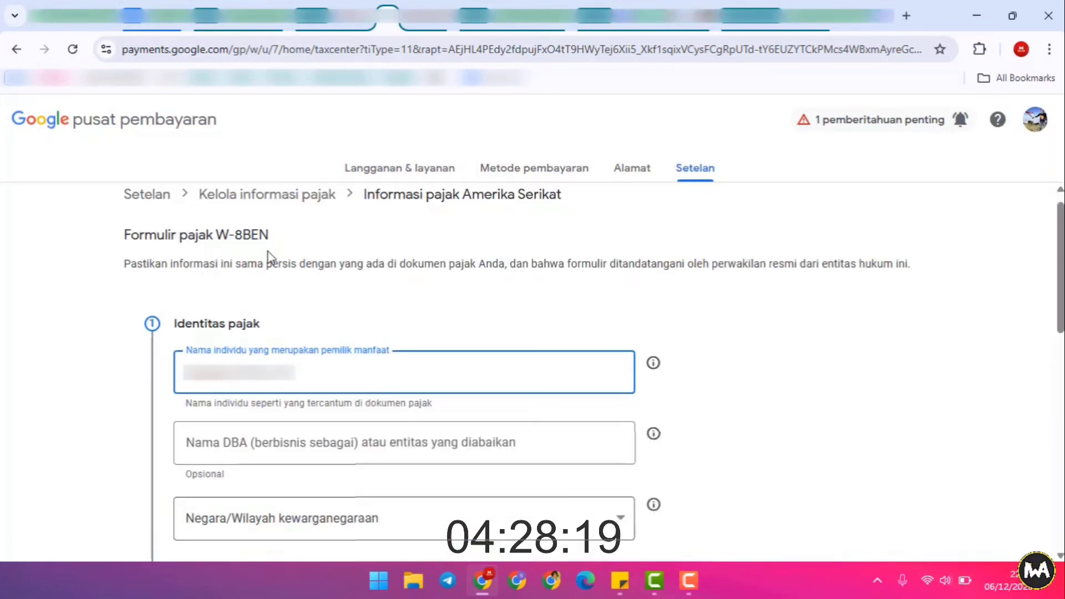
# Step: Set the country of citizenship in the Identitas pajak section to Indonesia
pyautogui.scroll(-1, 268, 252)
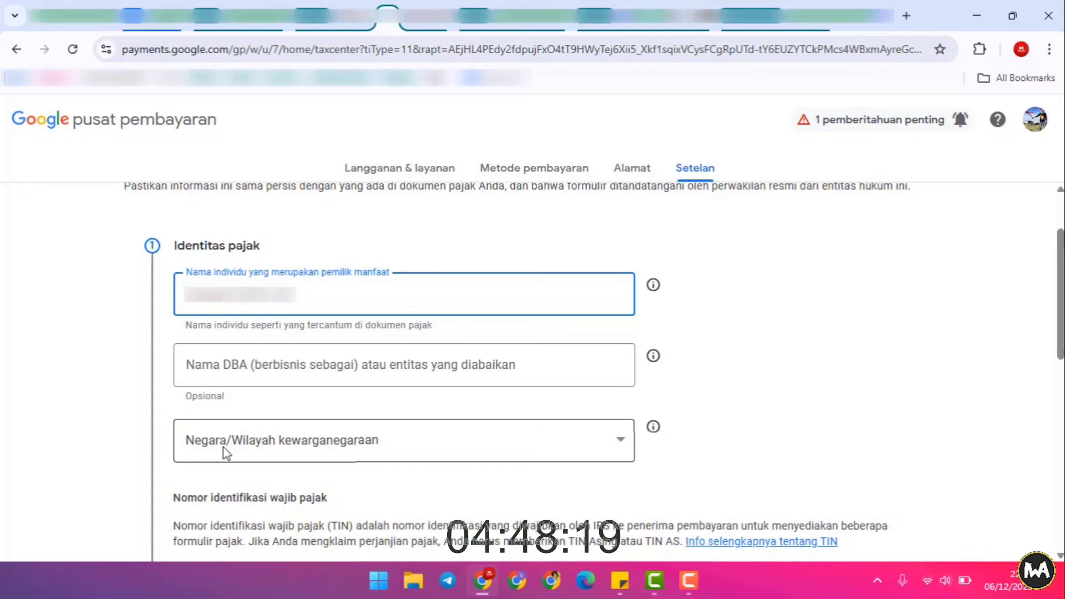
pyautogui.click(291, 443)
pyautogui.press('e')
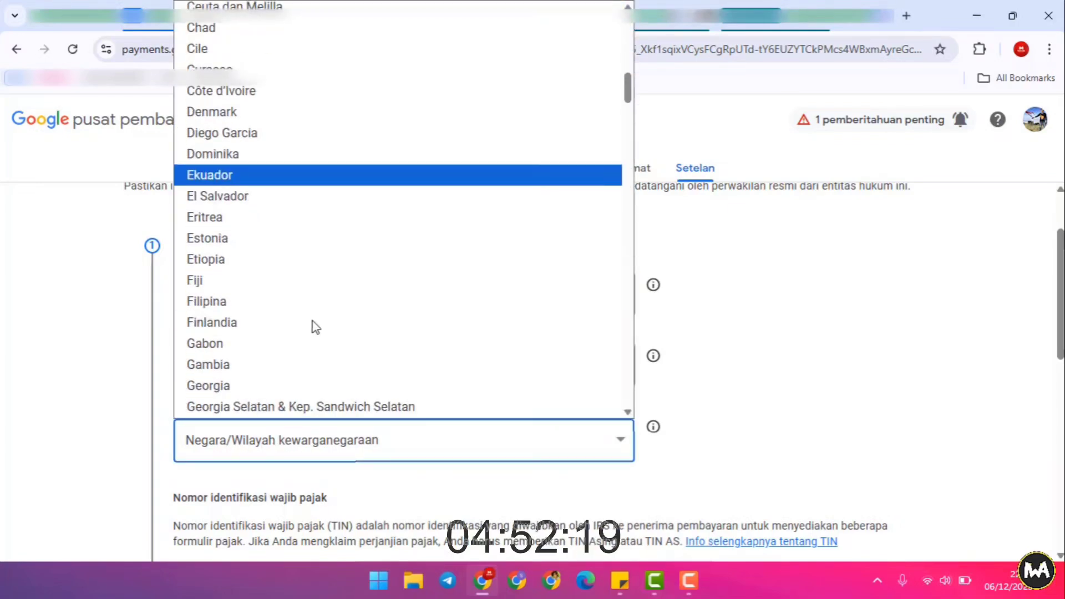
pyautogui.scroll(-15, 314, 321)
pyautogui.scroll(10, 314, 321)
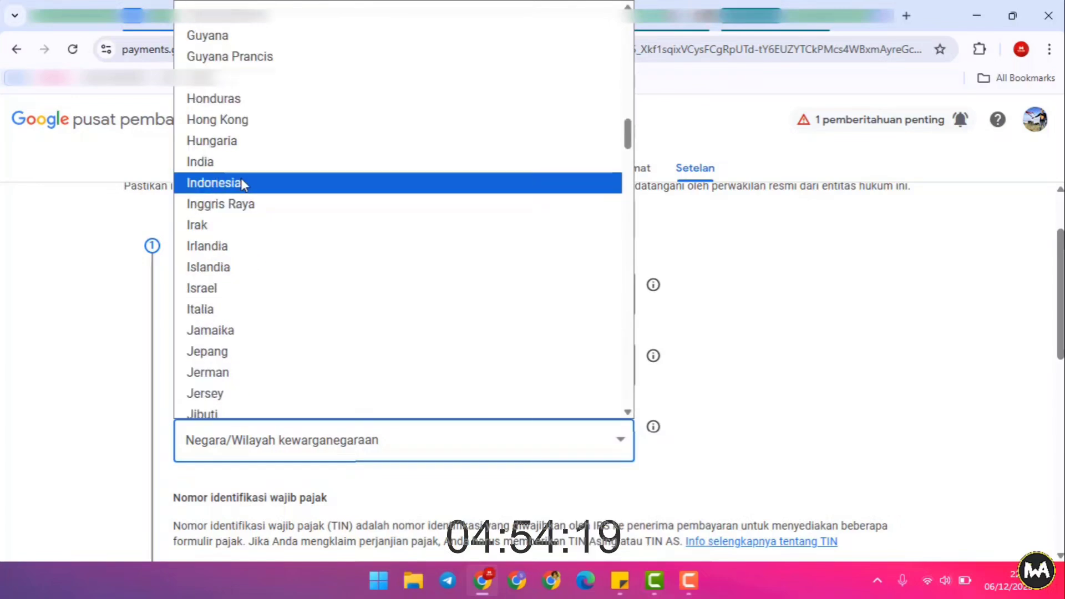
pyautogui.click(243, 182)
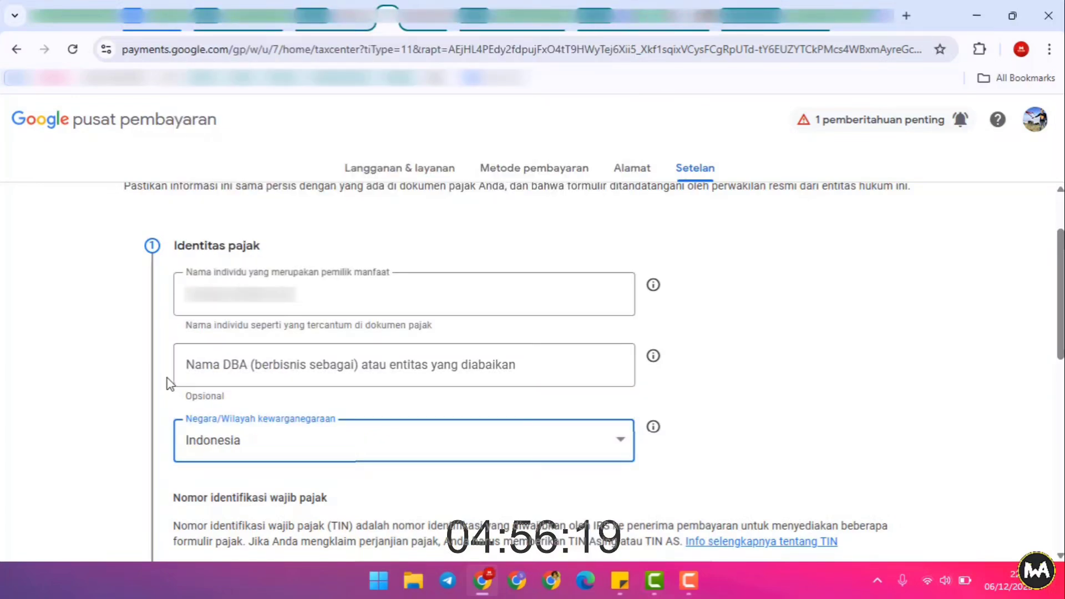
# Step: Paste the taxpayer's foreign identification number into TIN Asing and continue to the Alamat section
pyautogui.scroll(-4, 169, 383)
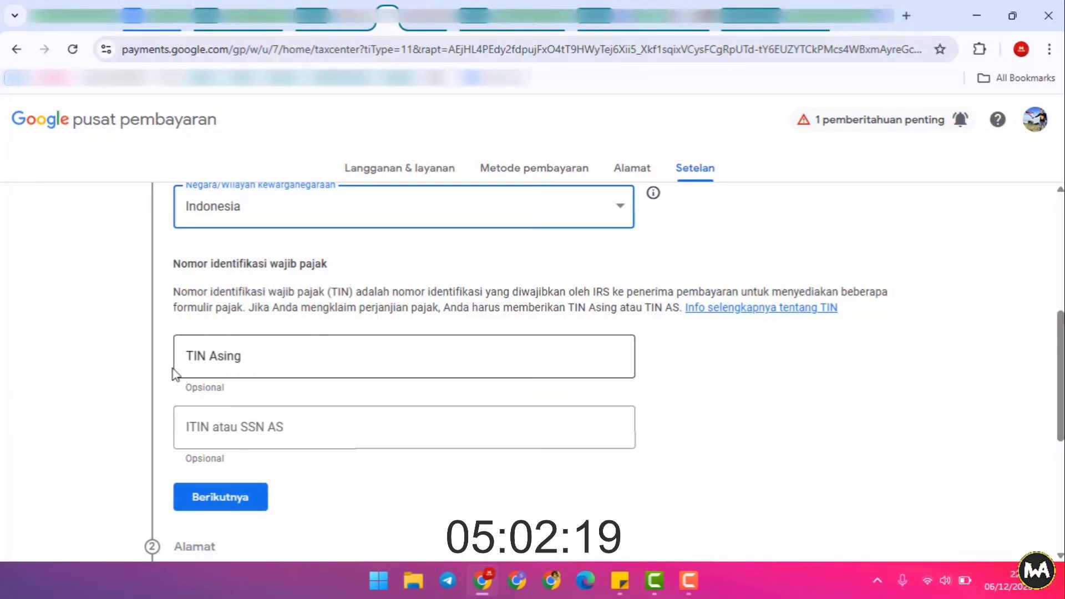
pyautogui.click(232, 358)
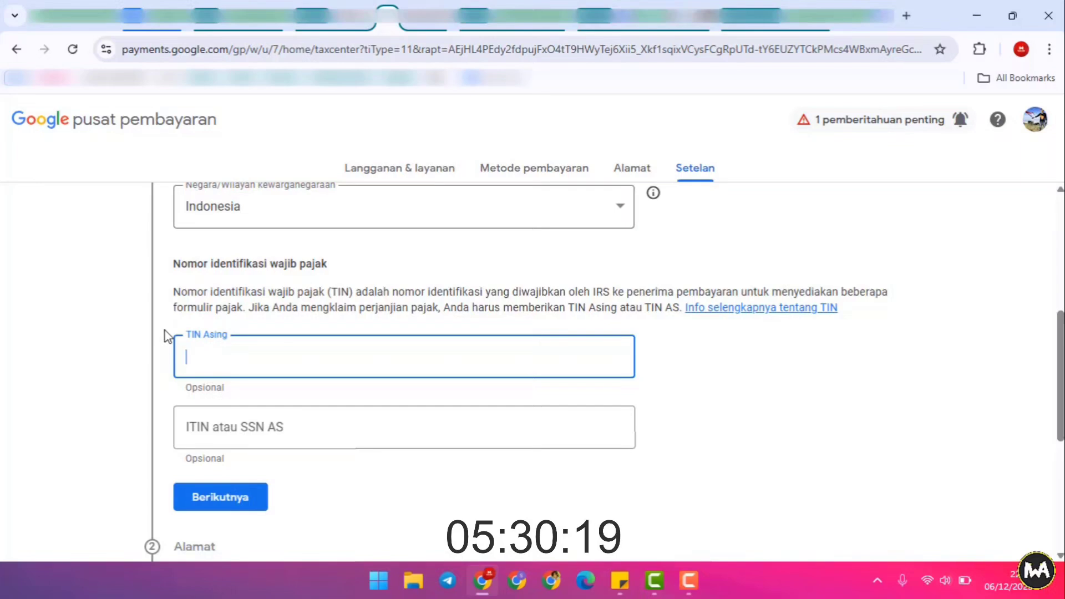
pyautogui.hotkey('ctrl', 'v')
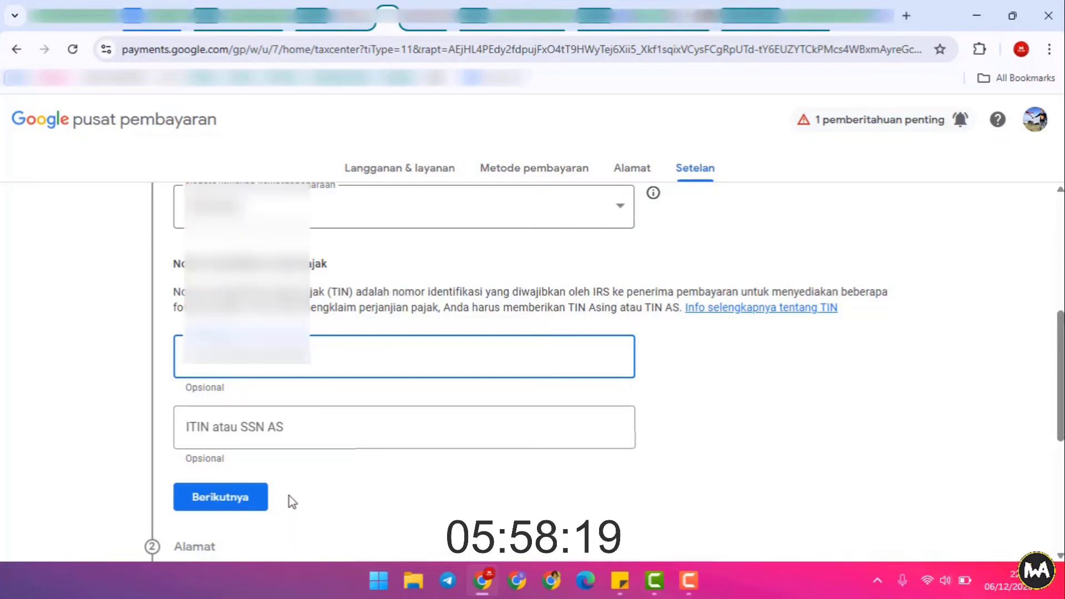
pyautogui.scroll(-4, 289, 496)
pyautogui.scroll(1, 267, 363)
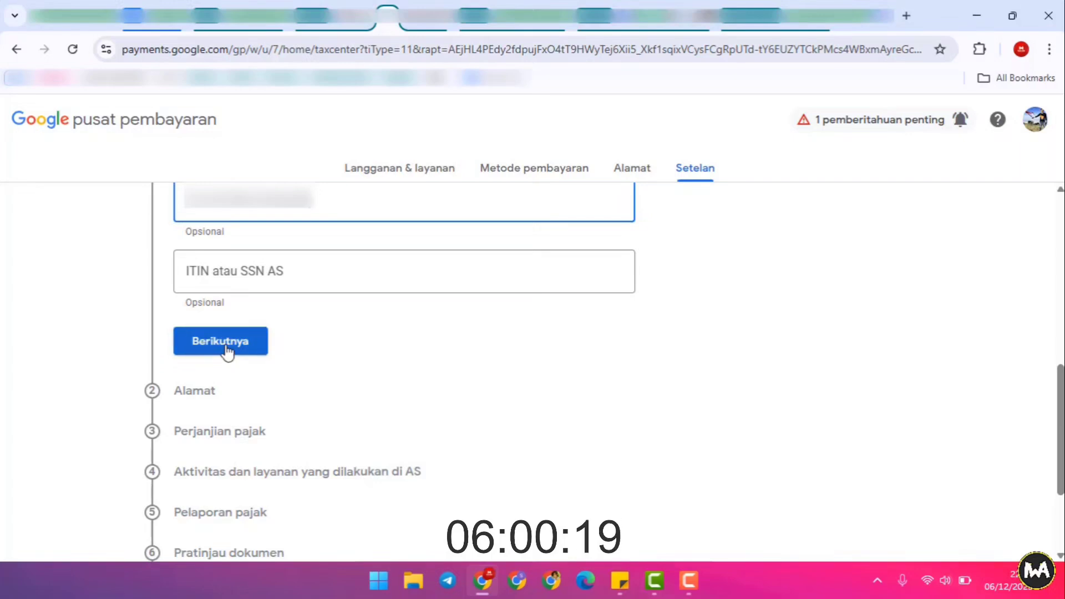
pyautogui.click(227, 351)
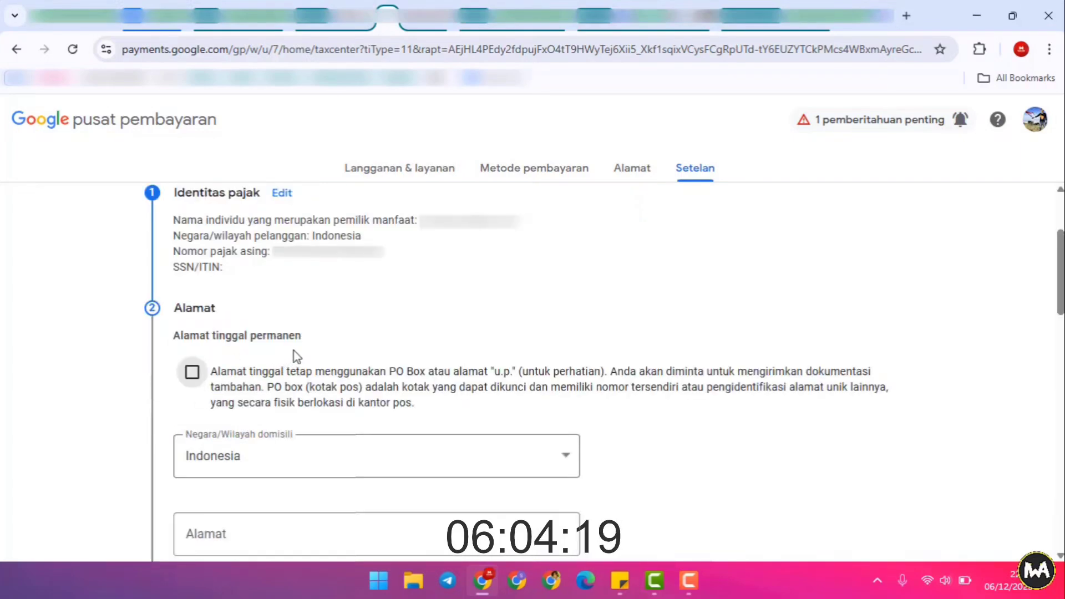
# Step: Mark the permanent residence as using a PO Box or "u.p." address and fill in the taxpayer's suggested address
pyautogui.click(192, 373)
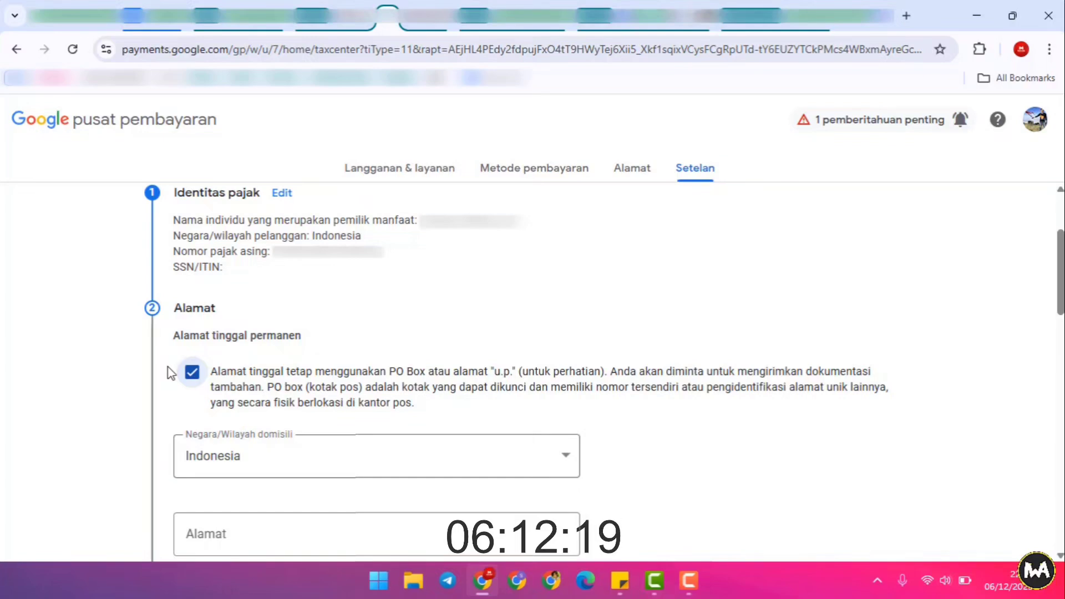
pyautogui.scroll(-3, 168, 367)
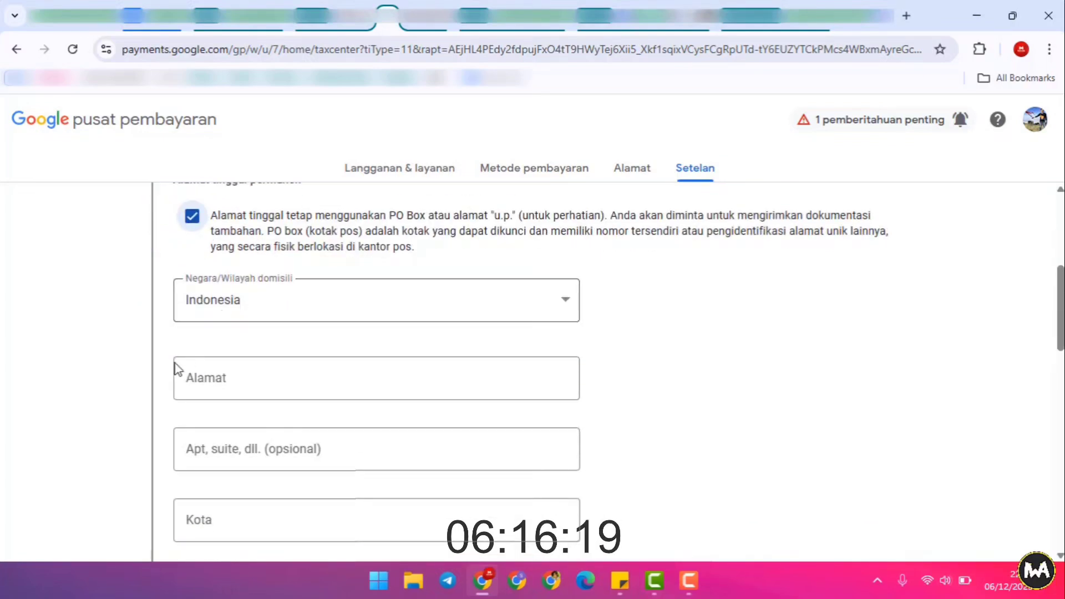
pyautogui.click(218, 387)
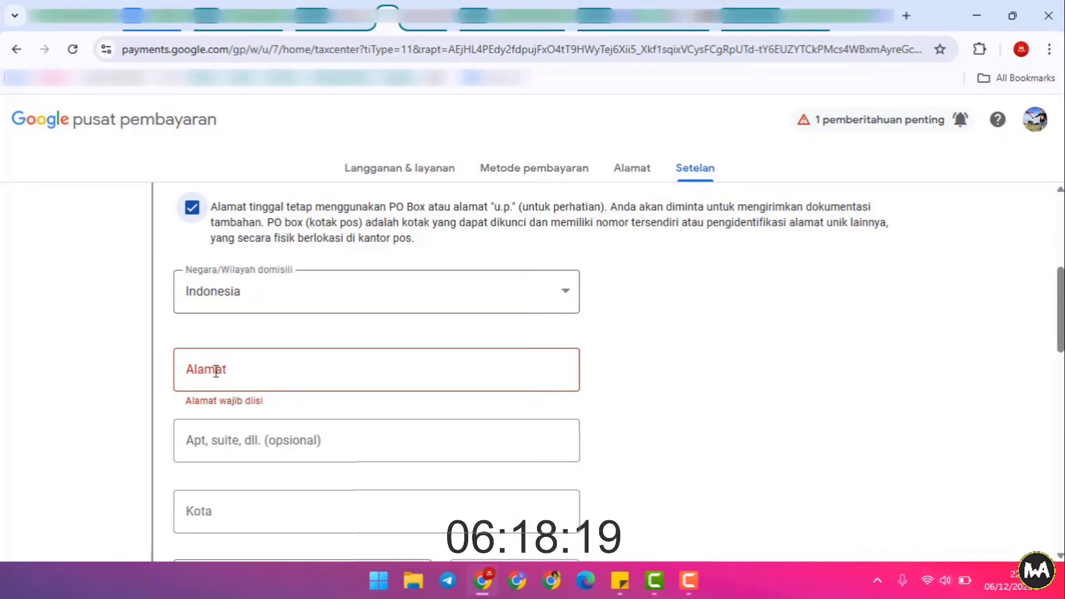
pyautogui.click(204, 369)
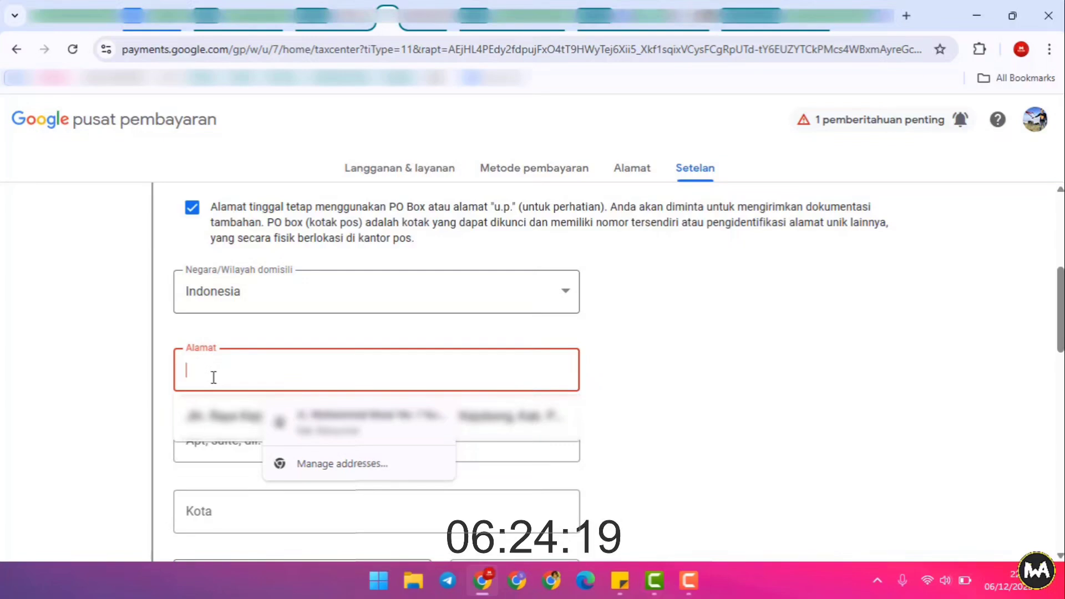
pyautogui.click(219, 417)
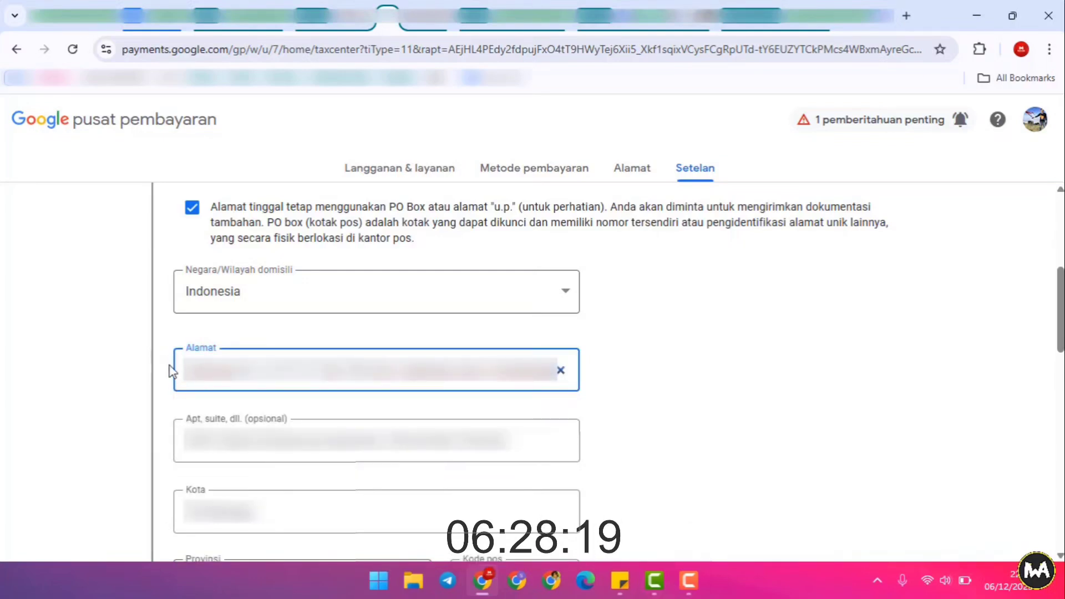
pyautogui.scroll(-2, 172, 373)
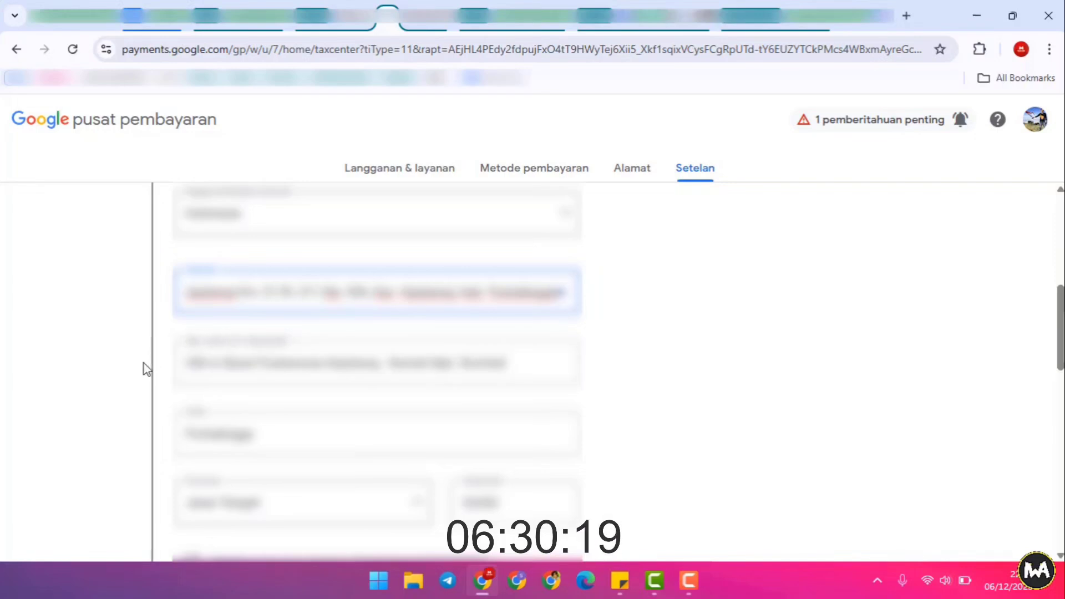
# Step: Set the mailing address to be the same as the permanent residence, continue to Perjanjian pajak, and decline saving the address
pyautogui.scroll(-4, 146, 369)
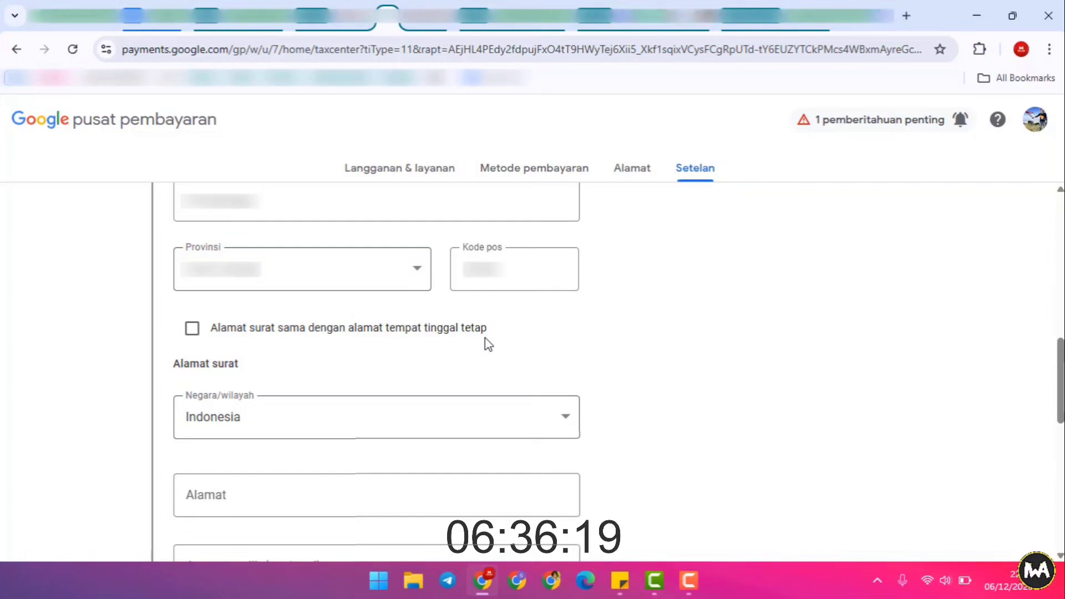
pyautogui.click(193, 332)
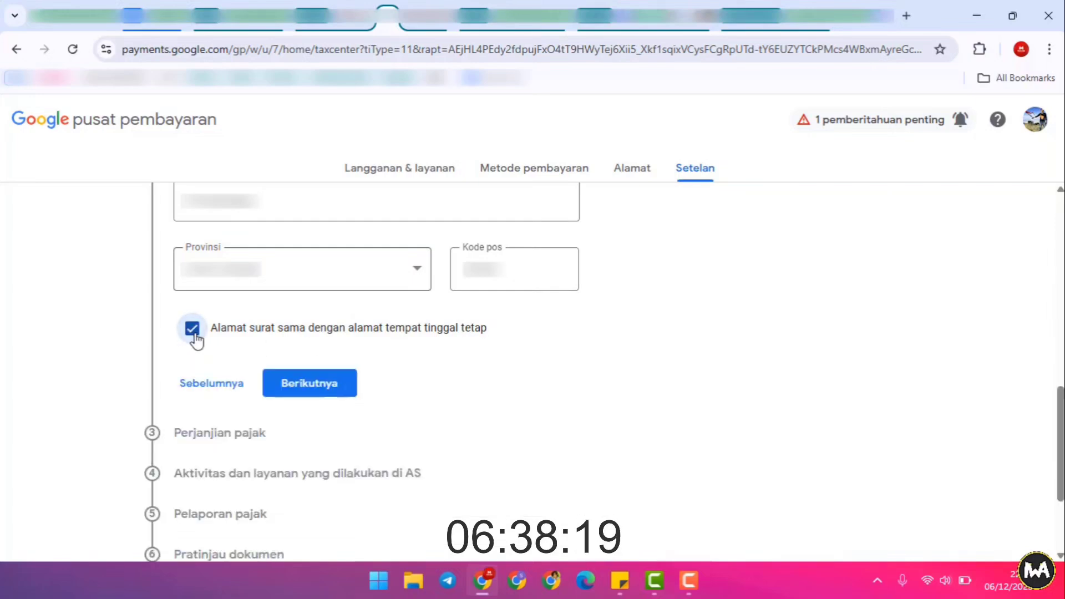
pyautogui.click(319, 386)
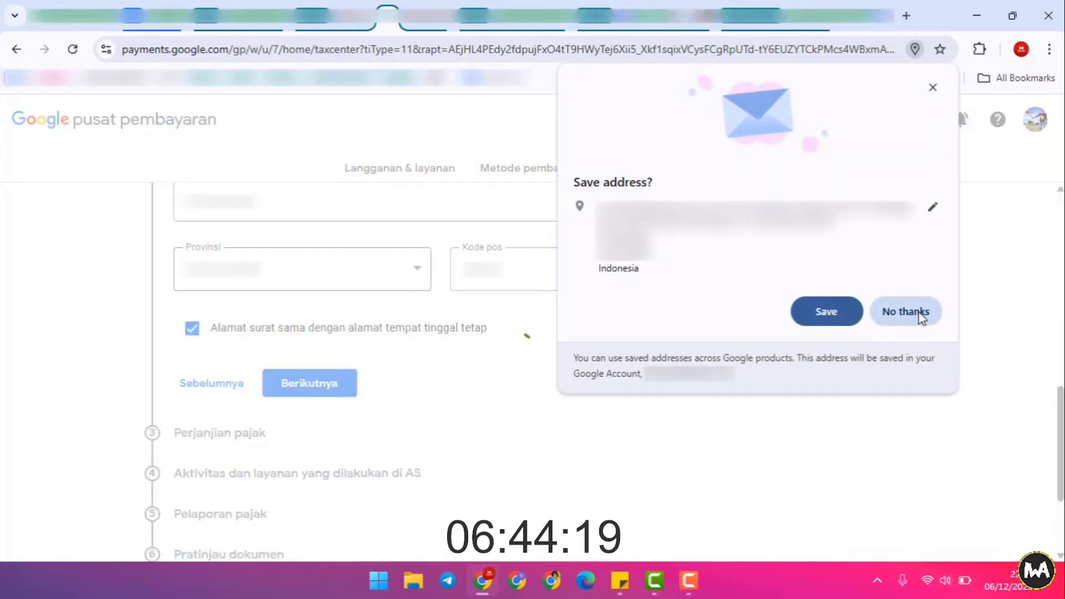
pyautogui.click(922, 315)
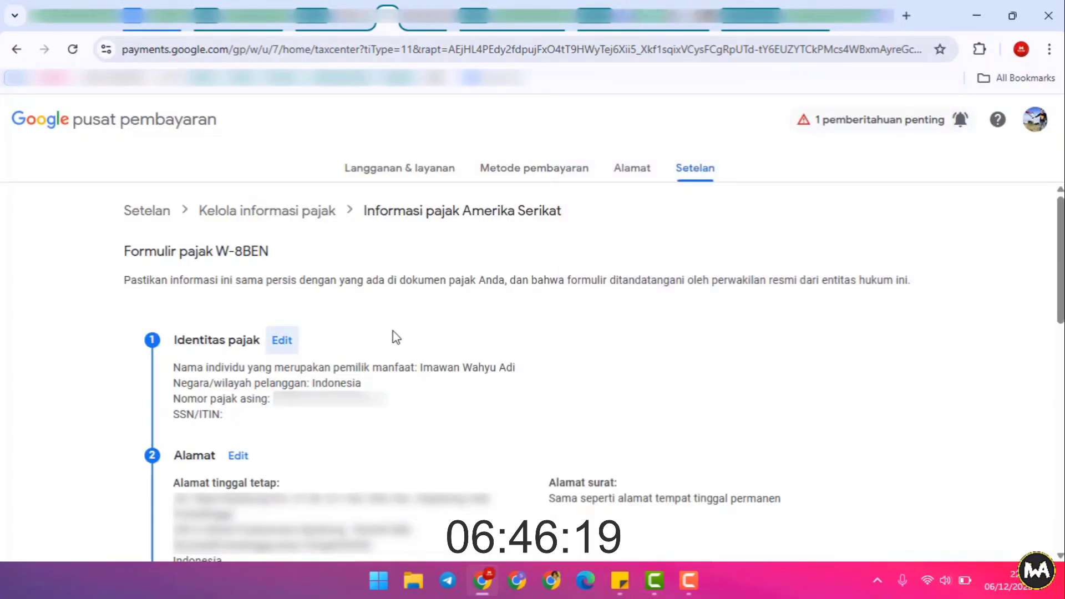
# Step: Claim eligibility for a reduced withholding rate under Perjanjian pajak and declare residency in the treaty country Indonesia
pyautogui.scroll(-7, 392, 331)
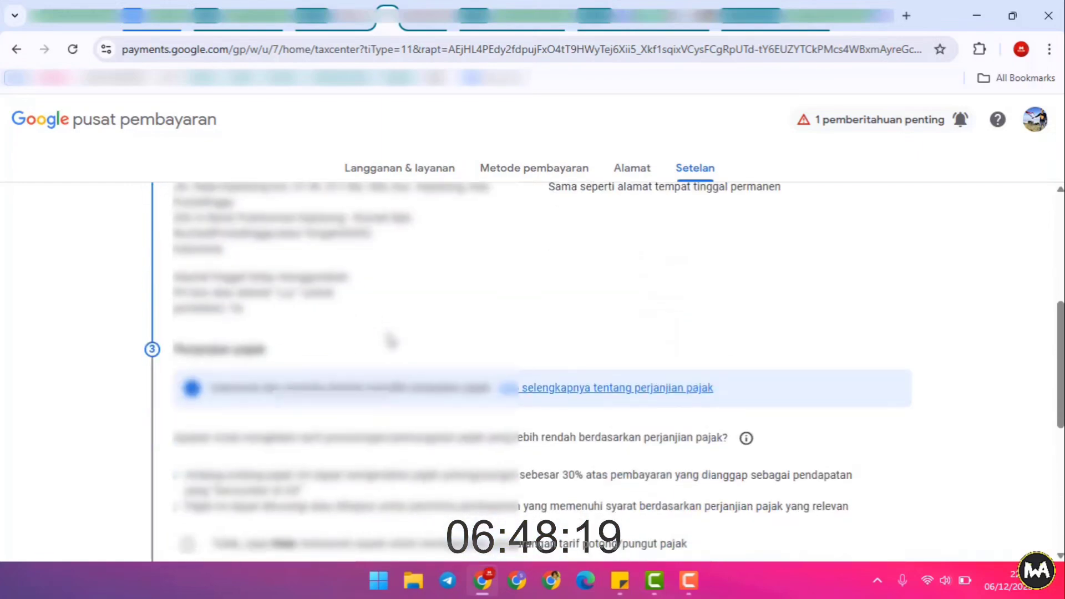
pyautogui.scroll(-3, 388, 334)
pyautogui.scroll(2, 388, 334)
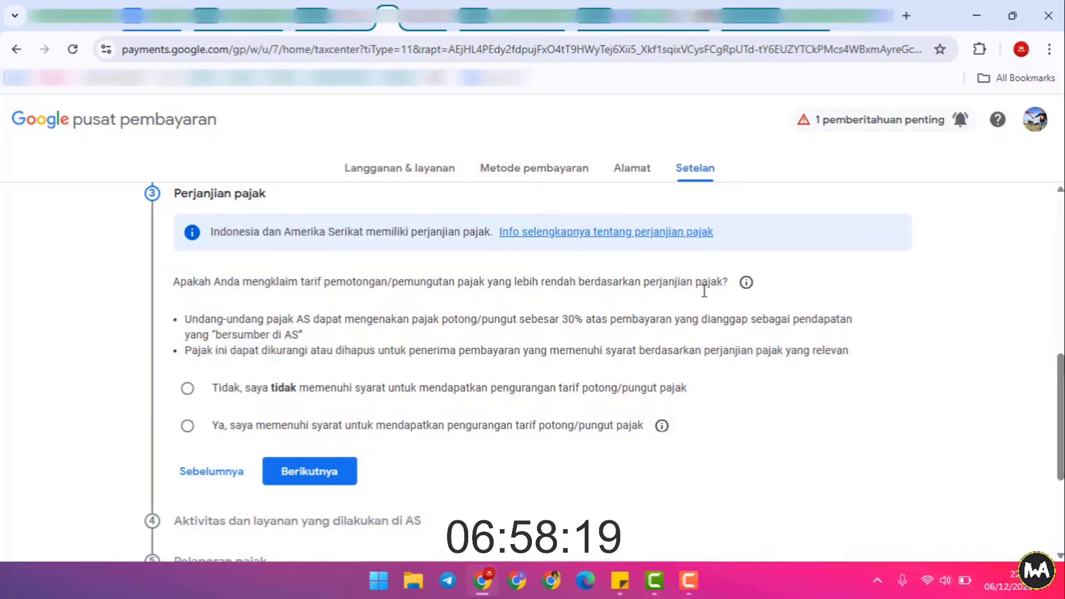
pyautogui.click(188, 427)
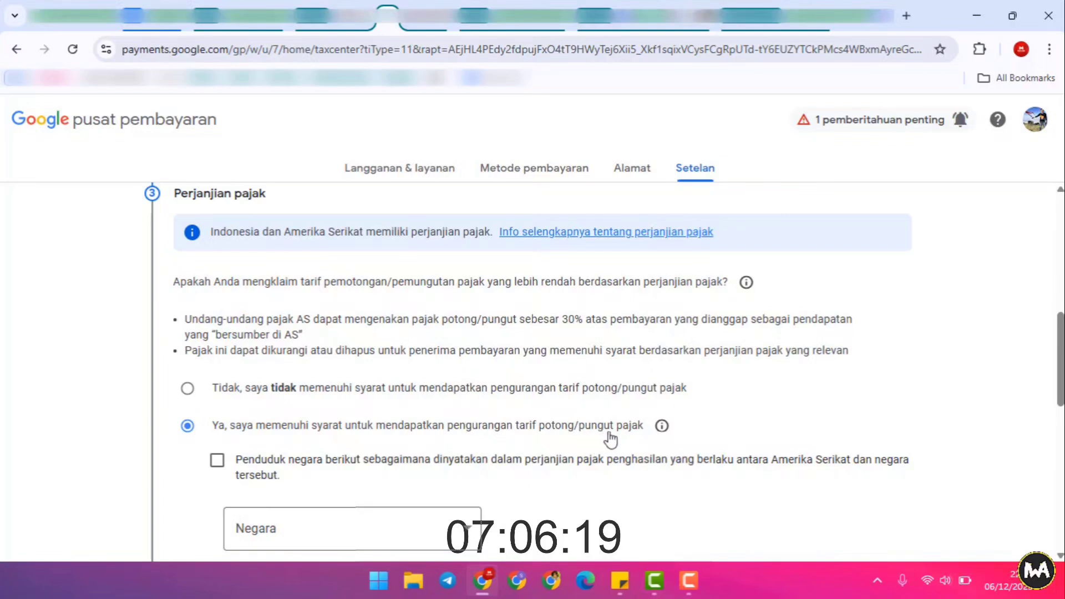
pyautogui.scroll(-1, 610, 439)
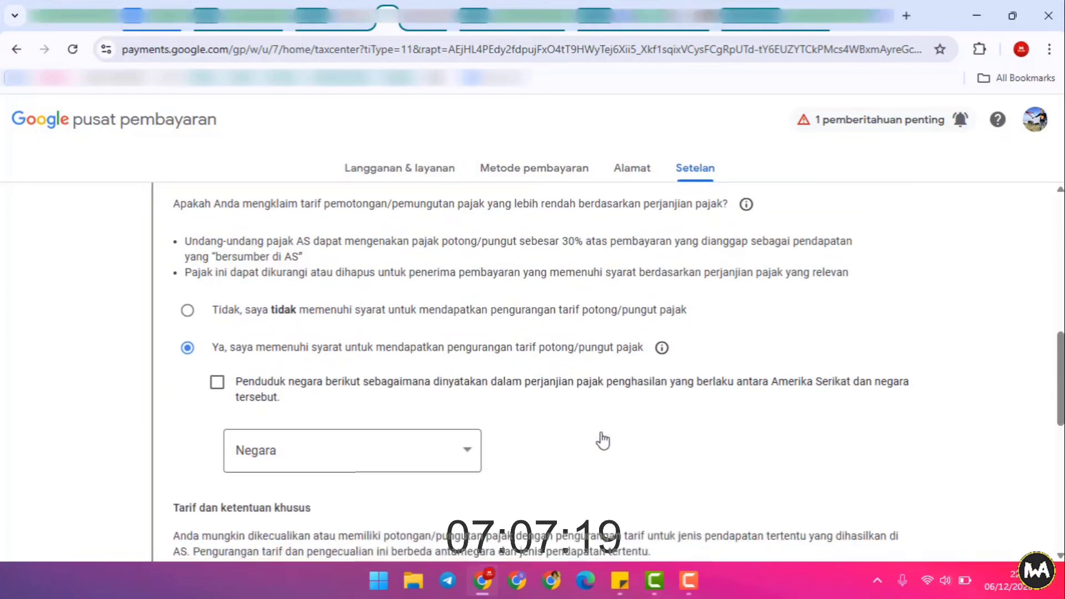
pyautogui.click(217, 382)
pyautogui.click(381, 451)
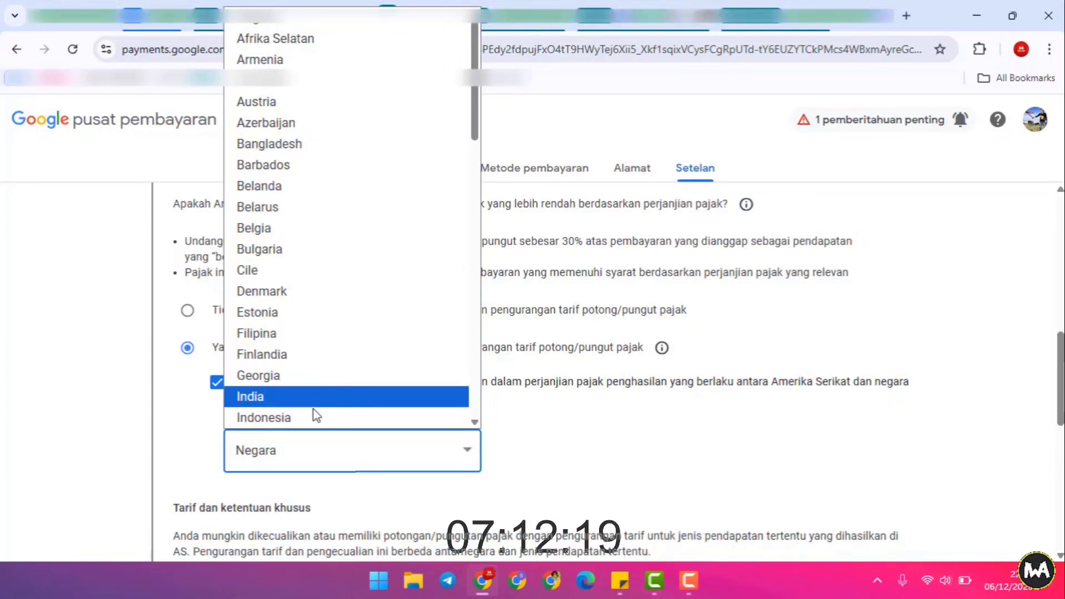
pyautogui.click(308, 415)
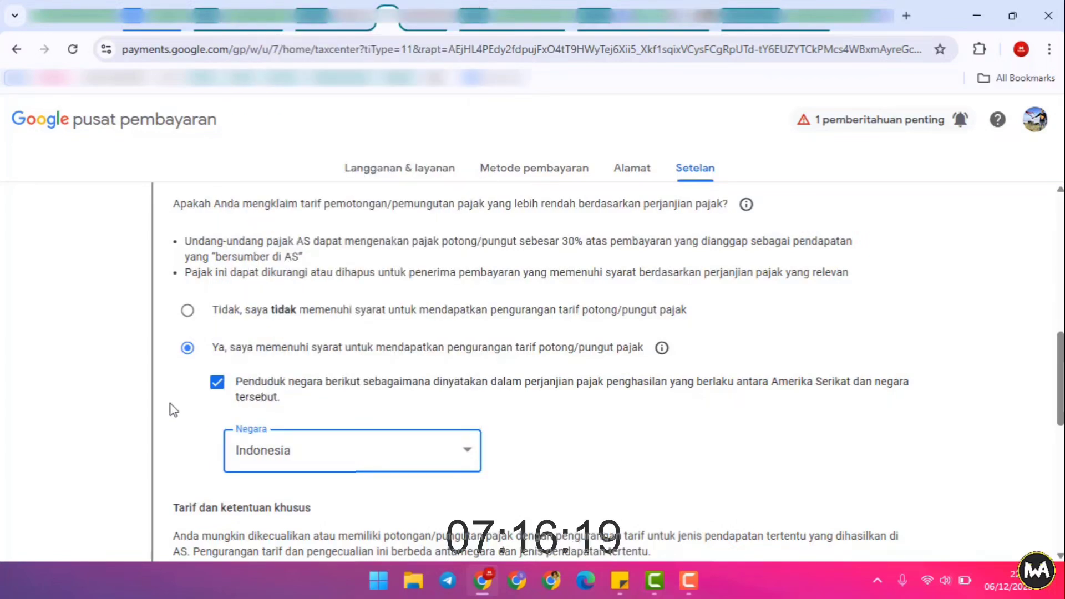
# Step: Claim Royalti Hak Cipta Lainnya under Pasal 13 ayat 2 with the 10% (Tarif perjanjian yang lebih rendah) withholding rate
pyautogui.scroll(-3, 171, 404)
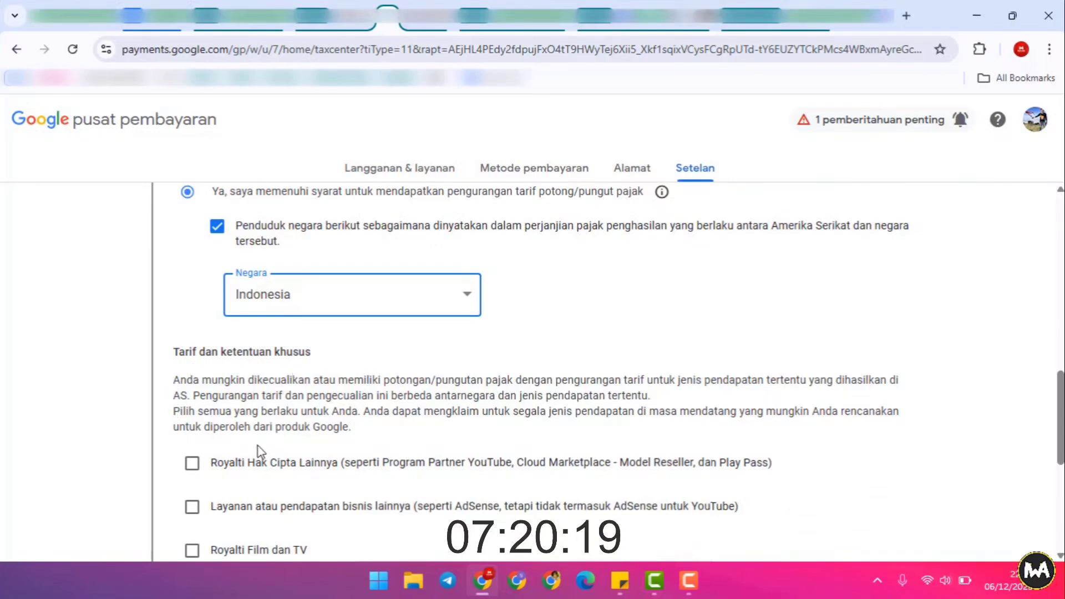
pyautogui.scroll(-2, 220, 466)
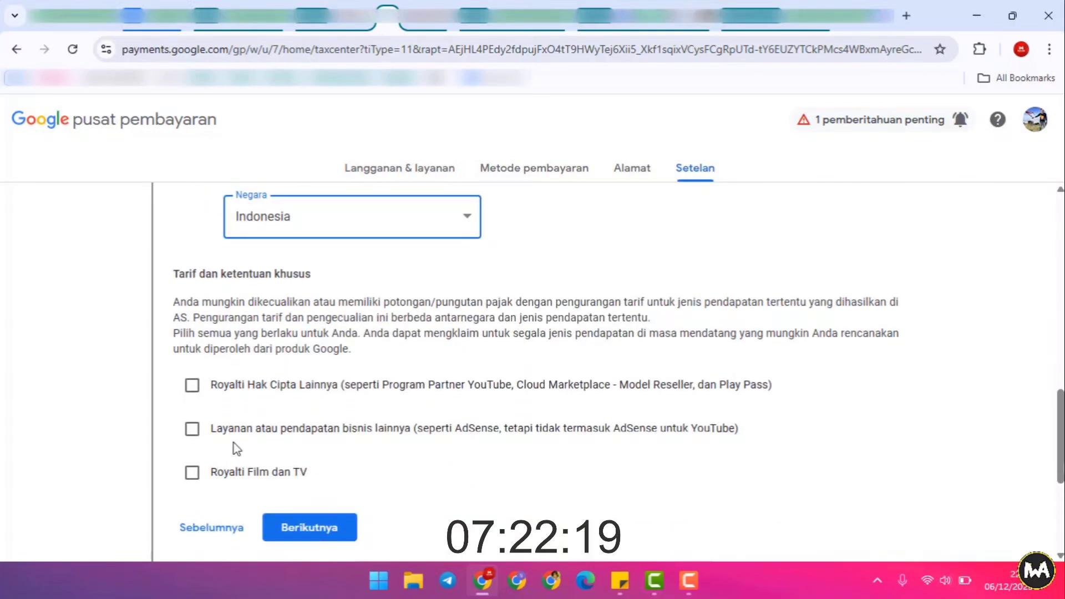
pyautogui.click(191, 387)
pyautogui.scroll(-1, 172, 397)
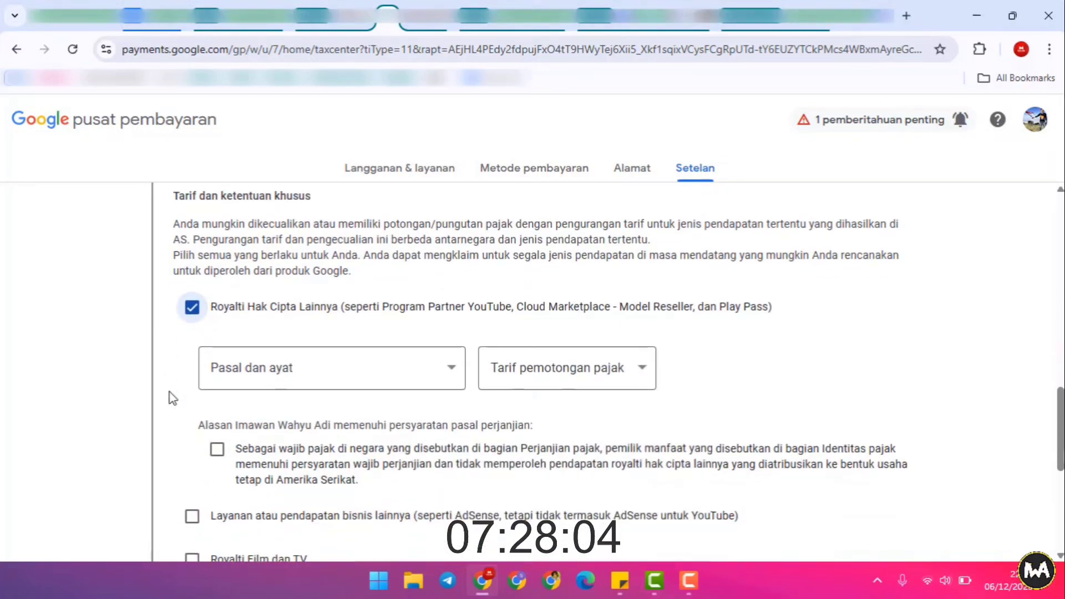
pyautogui.click(322, 369)
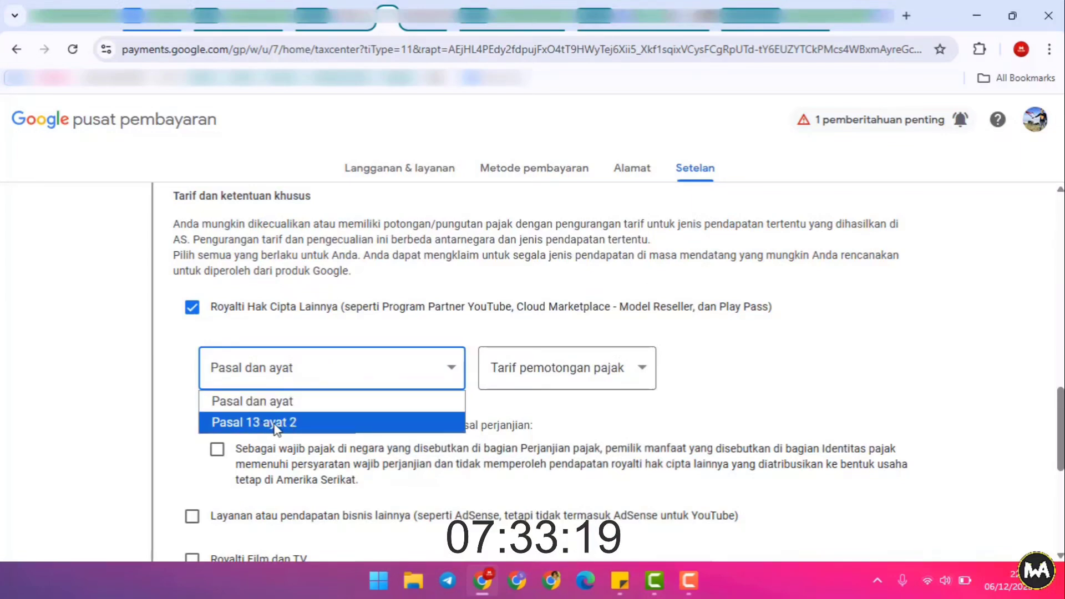
pyautogui.click(275, 427)
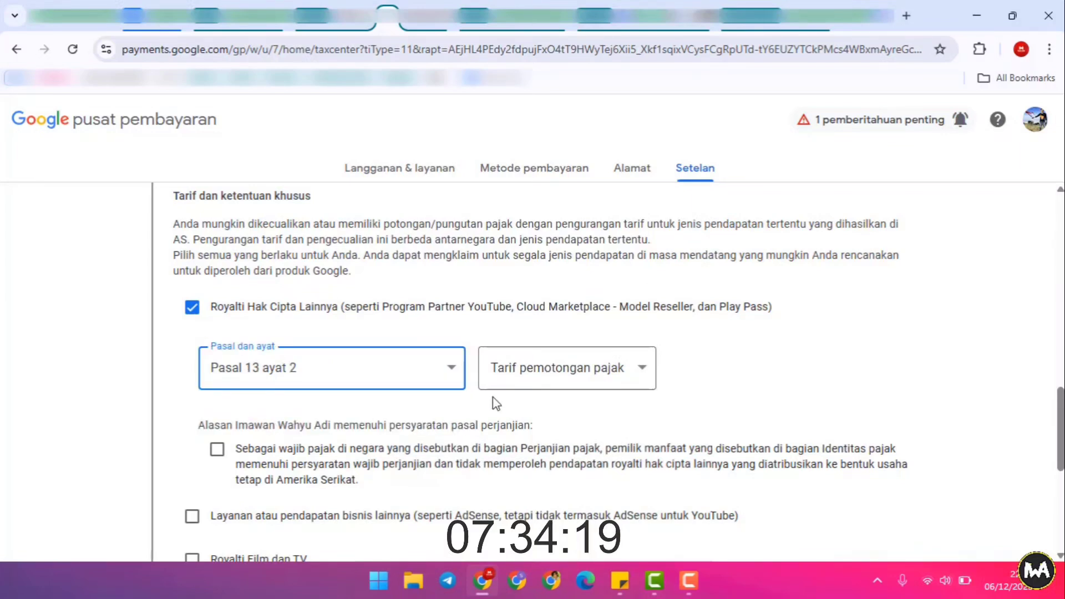
pyautogui.click(564, 375)
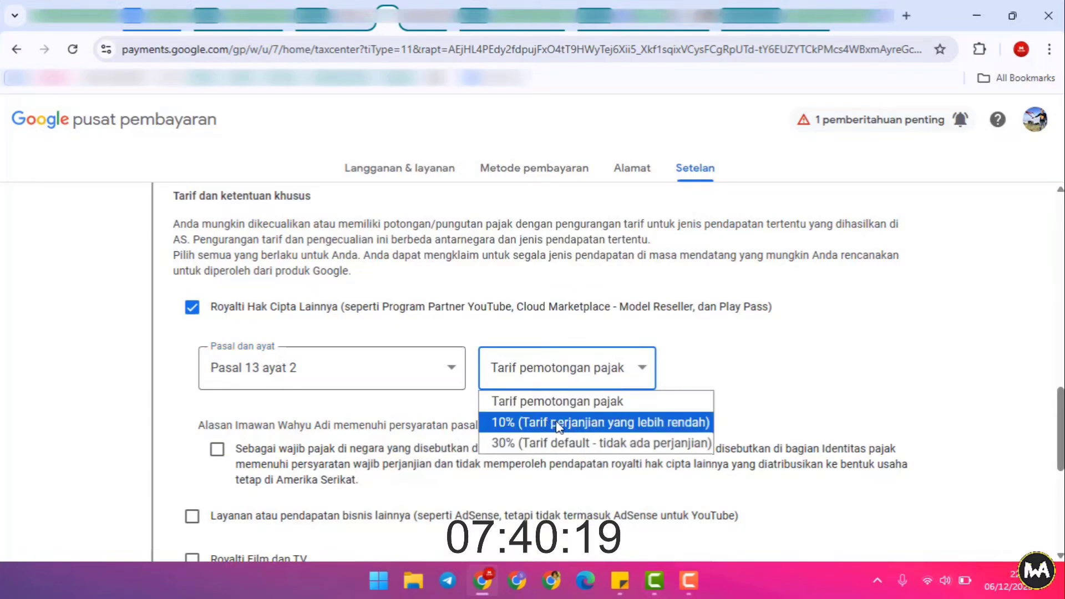
pyautogui.click(558, 425)
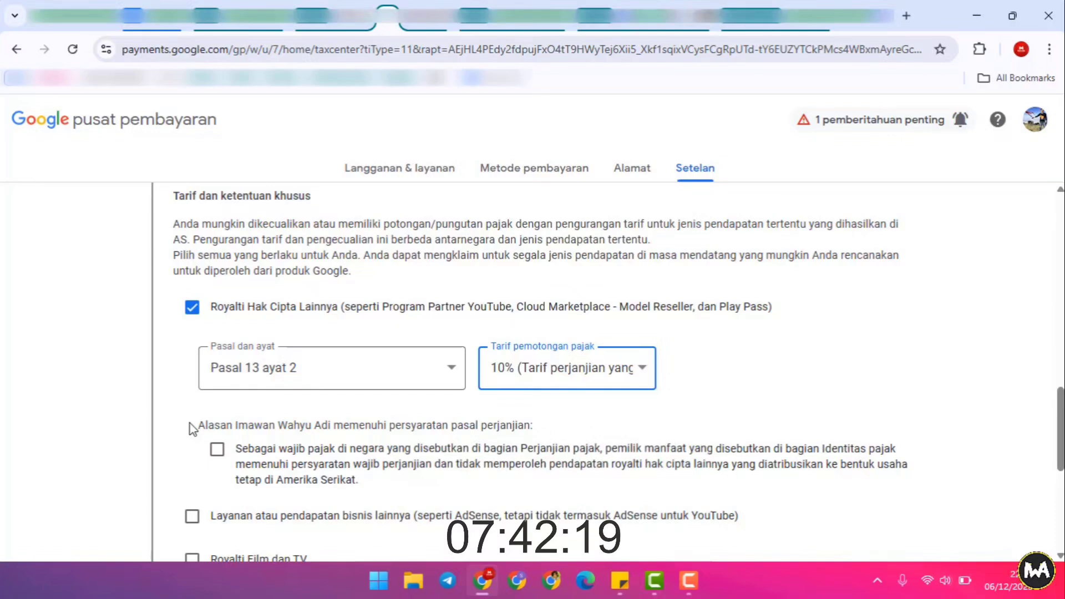
# Step: Confirm the reason for meeting the treaty article's requirements and continue to the Aktivitas dan layanan yang dilakukan di AS section
pyautogui.click(218, 453)
pyautogui.scroll(-3, 188, 372)
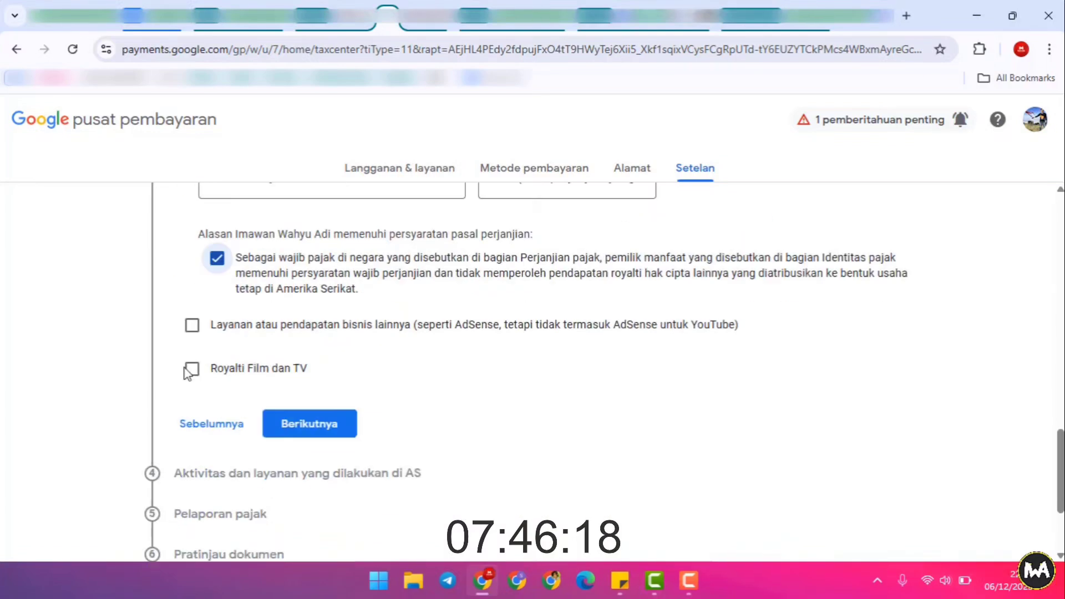
pyautogui.scroll(-1, 189, 373)
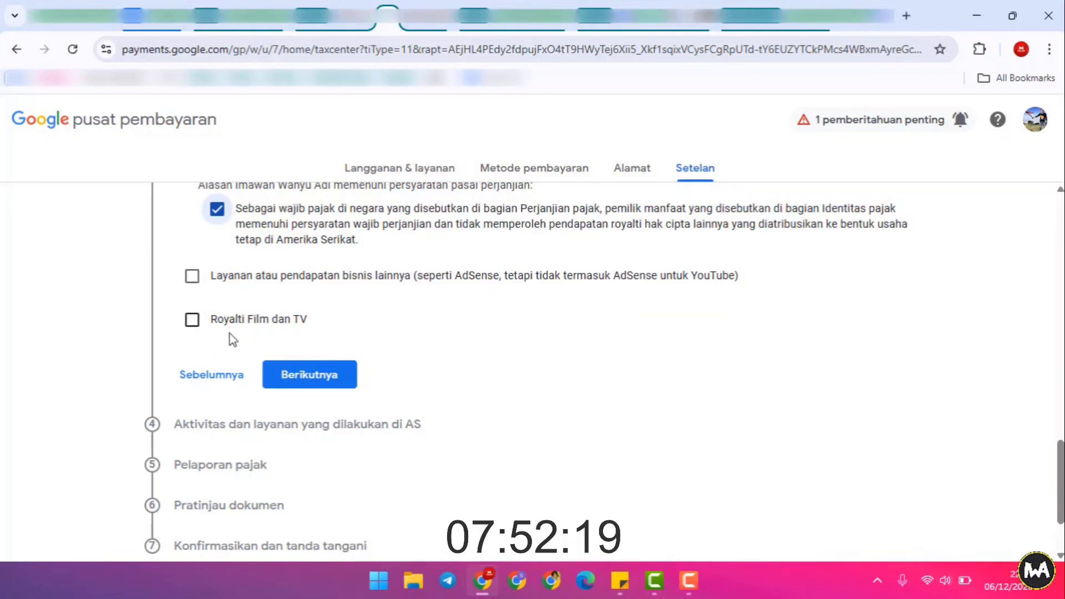
pyautogui.scroll(1, 161, 317)
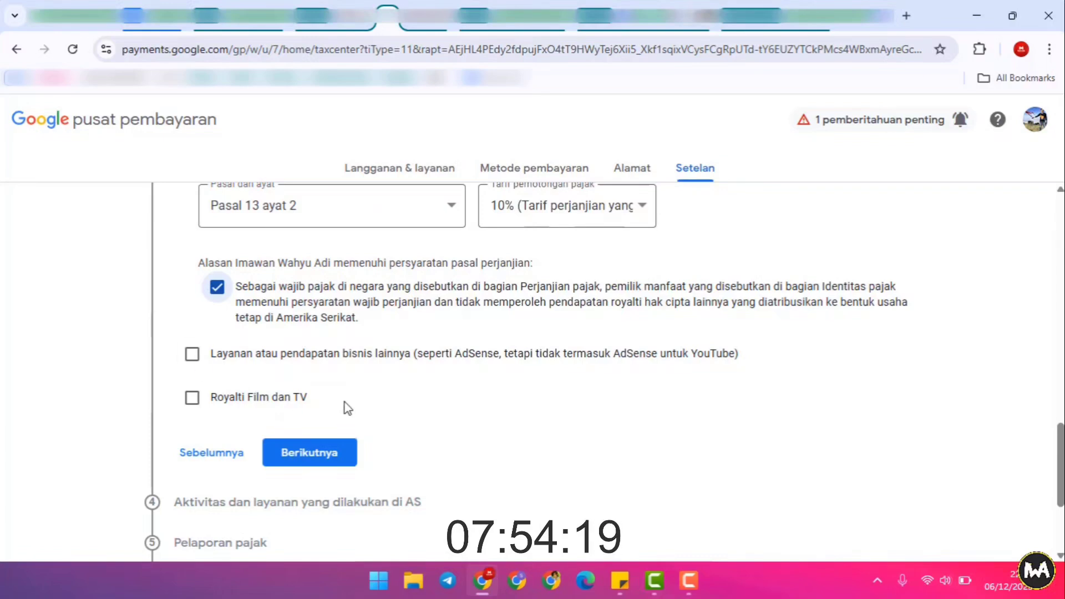
pyautogui.click(309, 456)
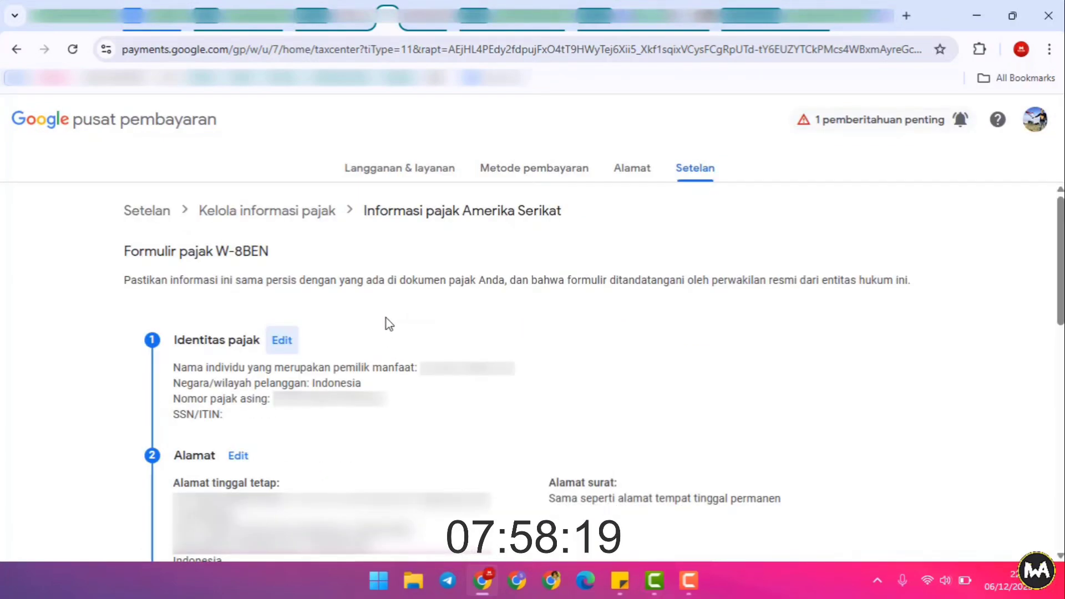
# Step: Answer Tidak to performing activities in the US, declare that all services are carried out outside the US, and continue to Pelaporan pajak
pyautogui.scroll(-10, 390, 324)
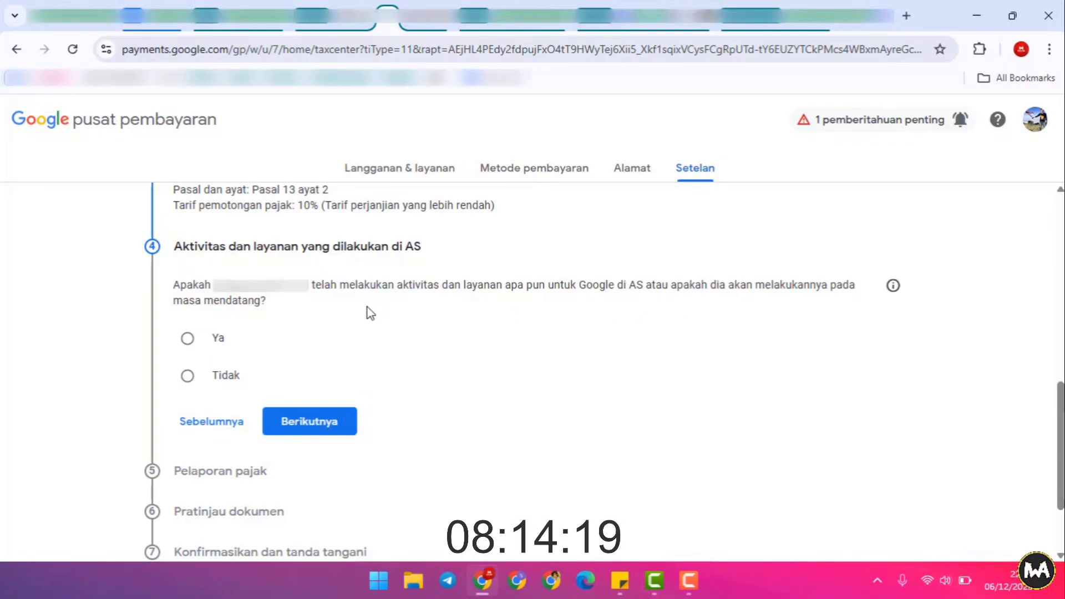
pyautogui.click(187, 377)
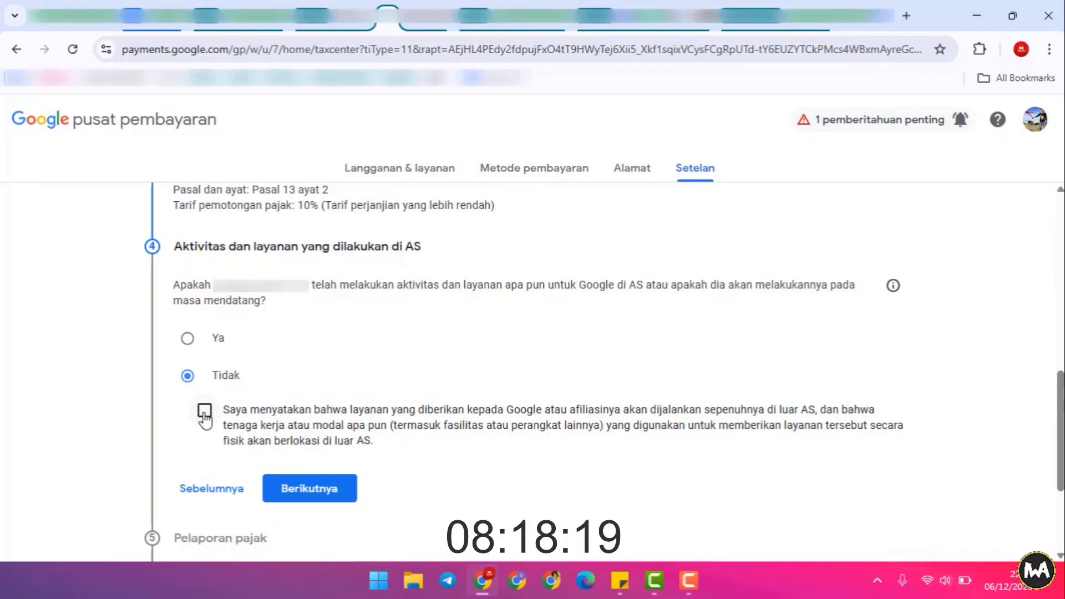
pyautogui.click(204, 413)
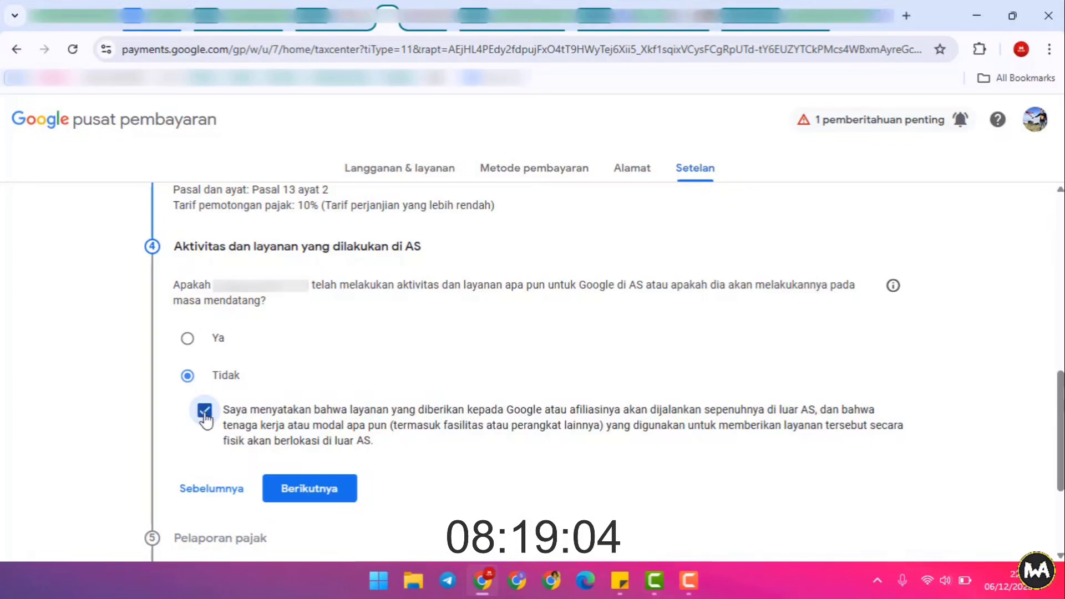
pyautogui.click(324, 491)
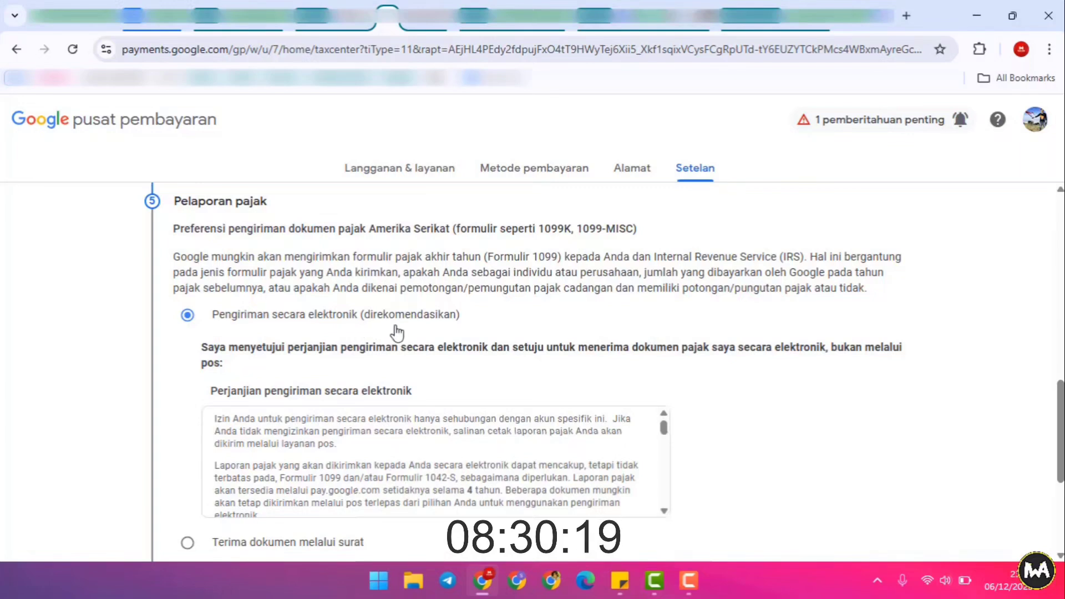
# Step: Keep Pengiriman secara elektronik (direkomendasikan) as the tax document delivery preference, review its agreement, and continue to Pratinjau dokumen
pyautogui.scroll(-2, 404, 333)
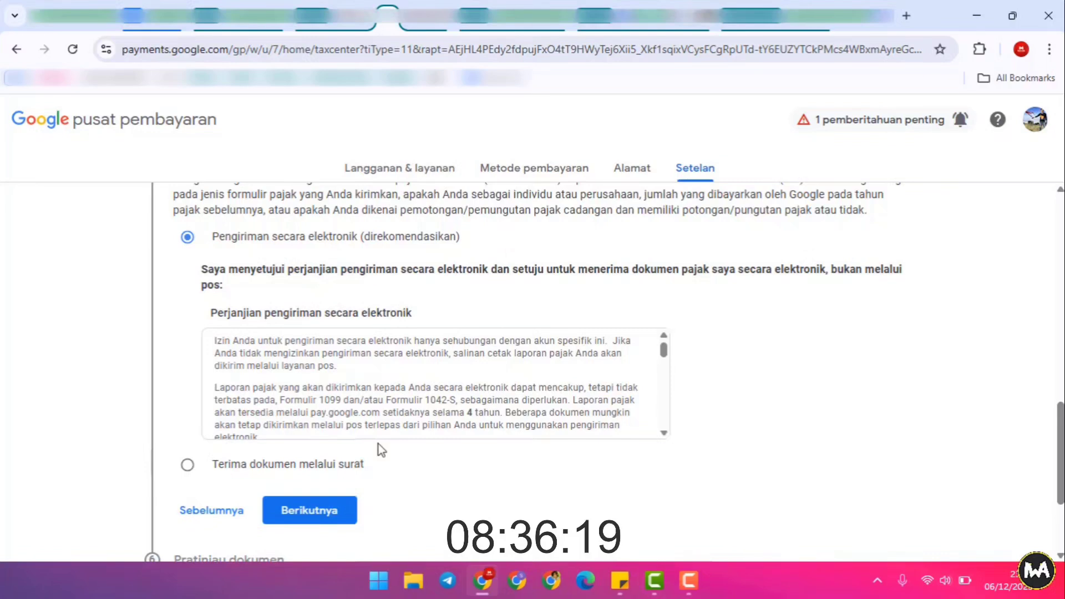
pyautogui.scroll(2, 381, 449)
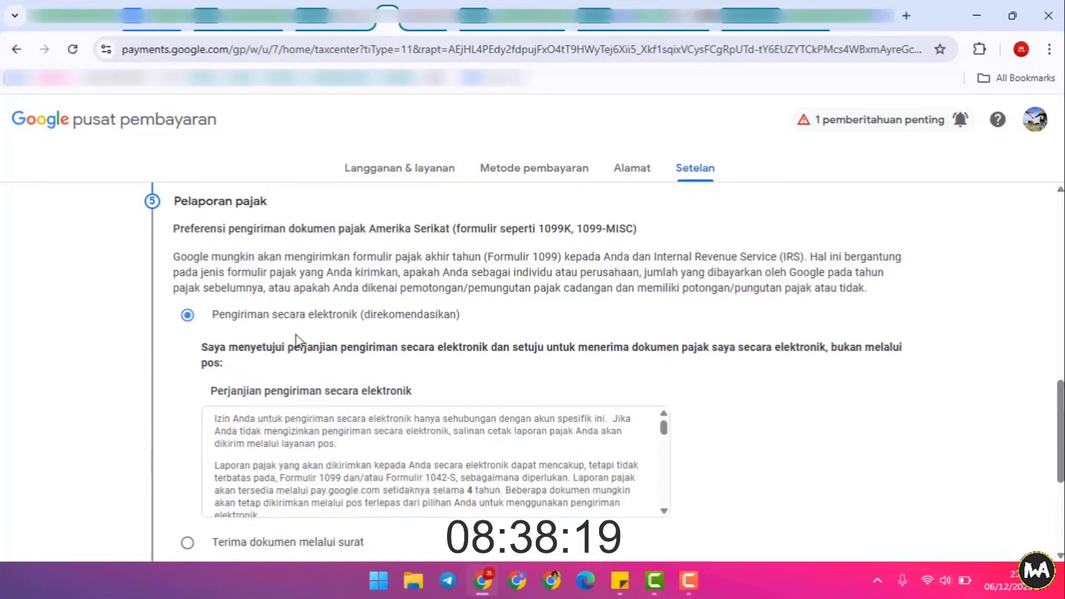
pyautogui.scroll(-2, 323, 337)
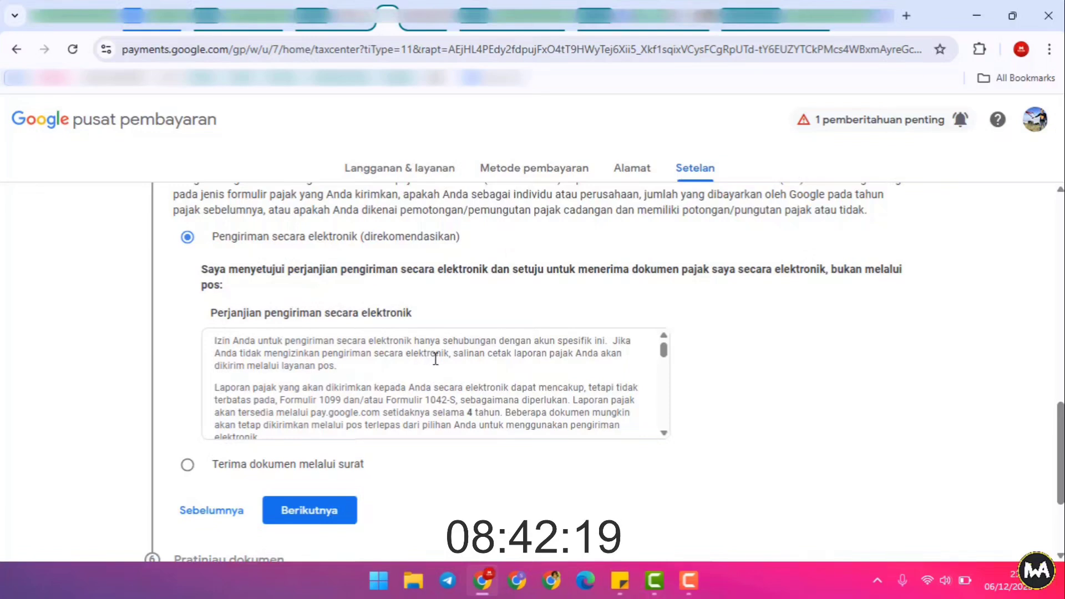
pyautogui.scroll(-10, 427, 360)
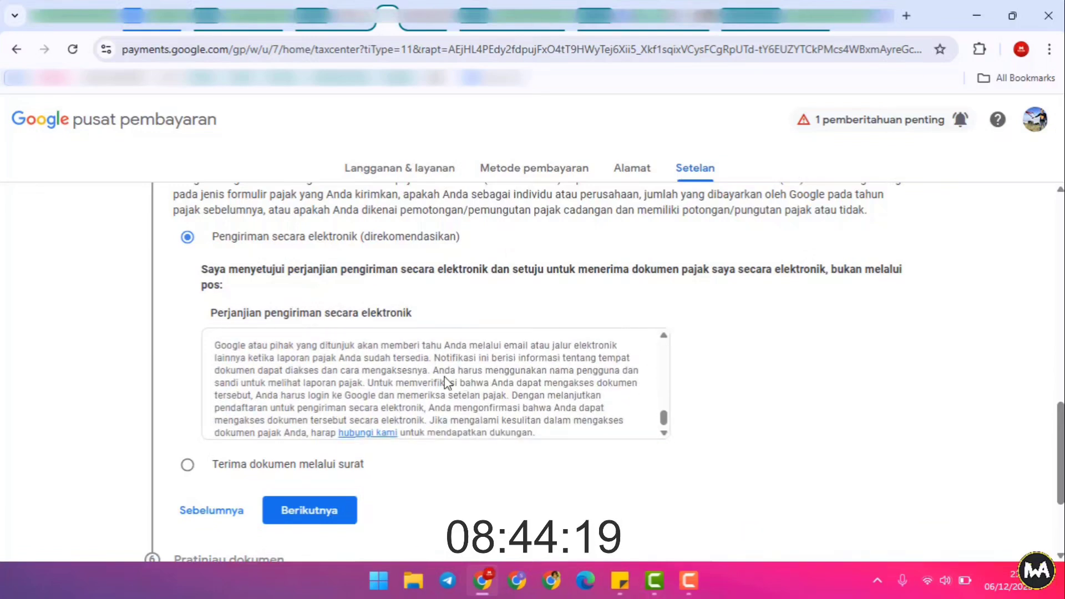
pyautogui.scroll(-3, 441, 380)
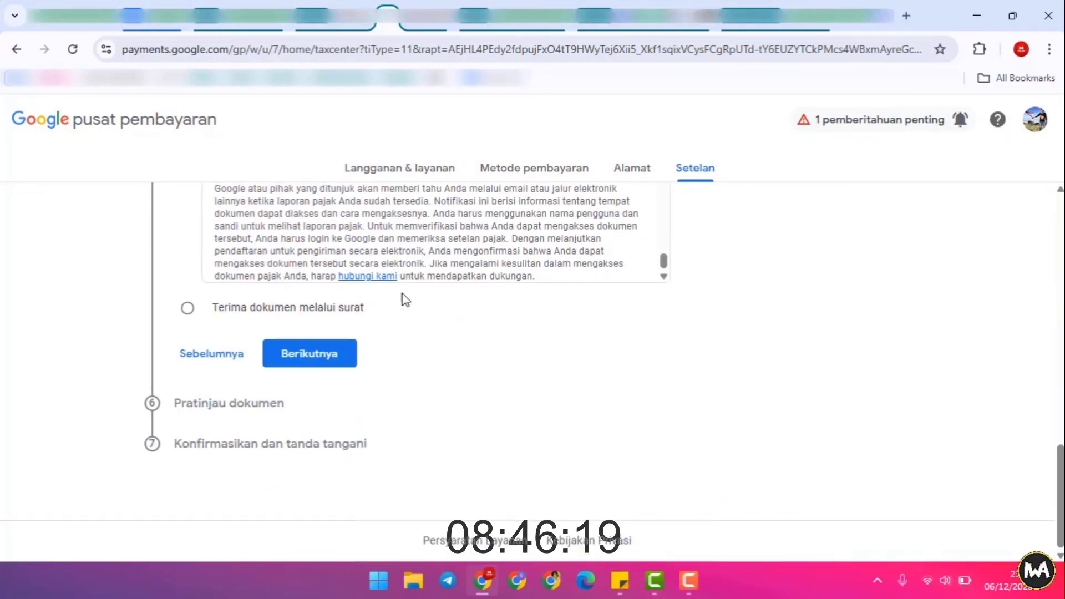
pyautogui.click(306, 360)
# Step: Preview the generated W-8BEN PDFs for Hak cipta lainnya and Tidak ada perjanjian yang diterapkan, returning to the tax form after each
pyautogui.scroll(3, 302, 339)
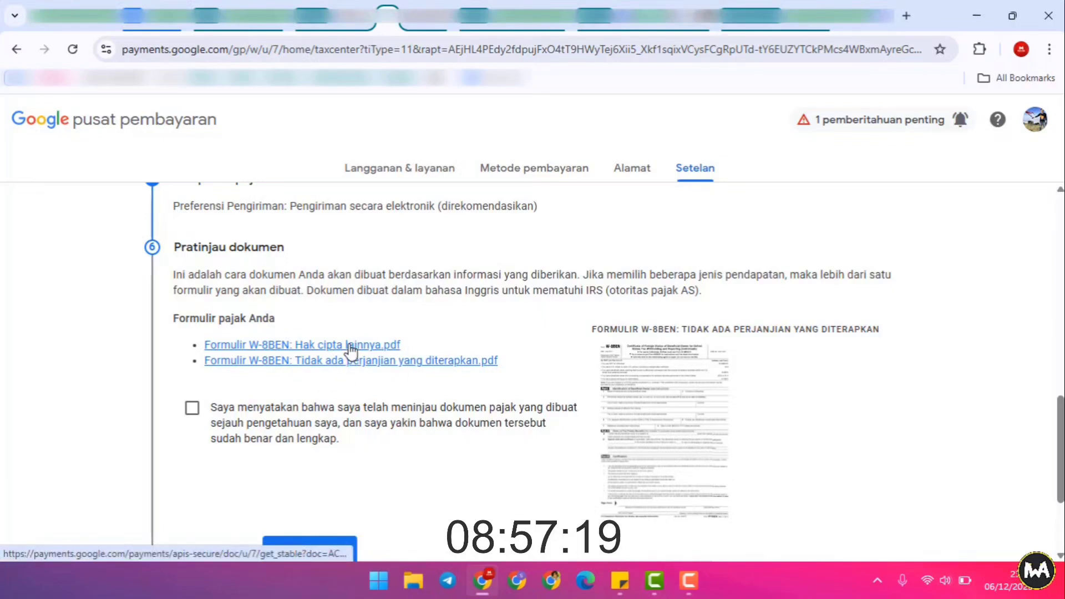
pyautogui.click(348, 348)
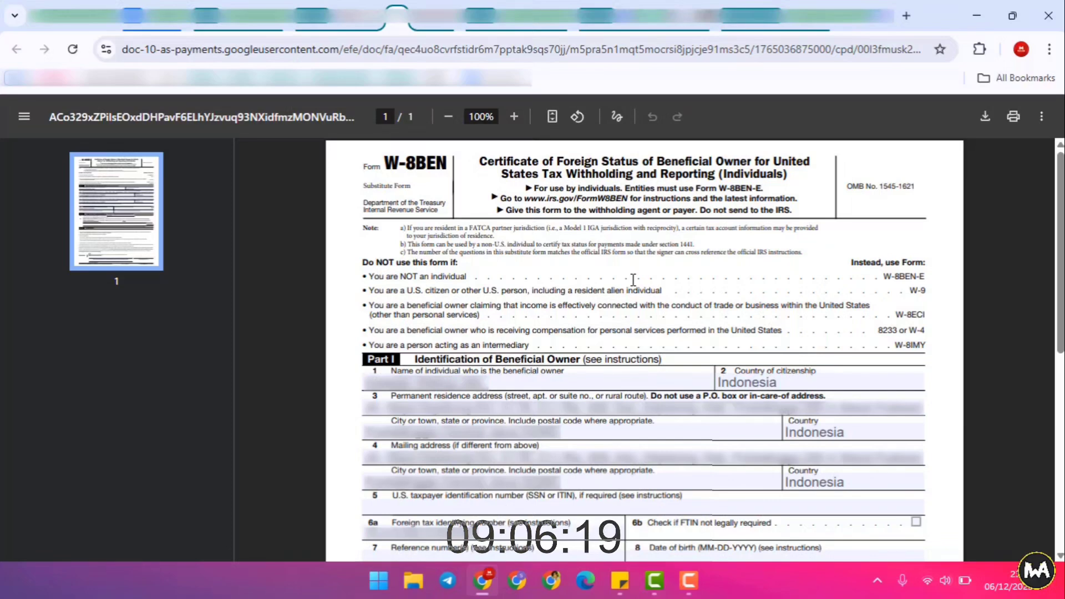
pyautogui.click(398, 16)
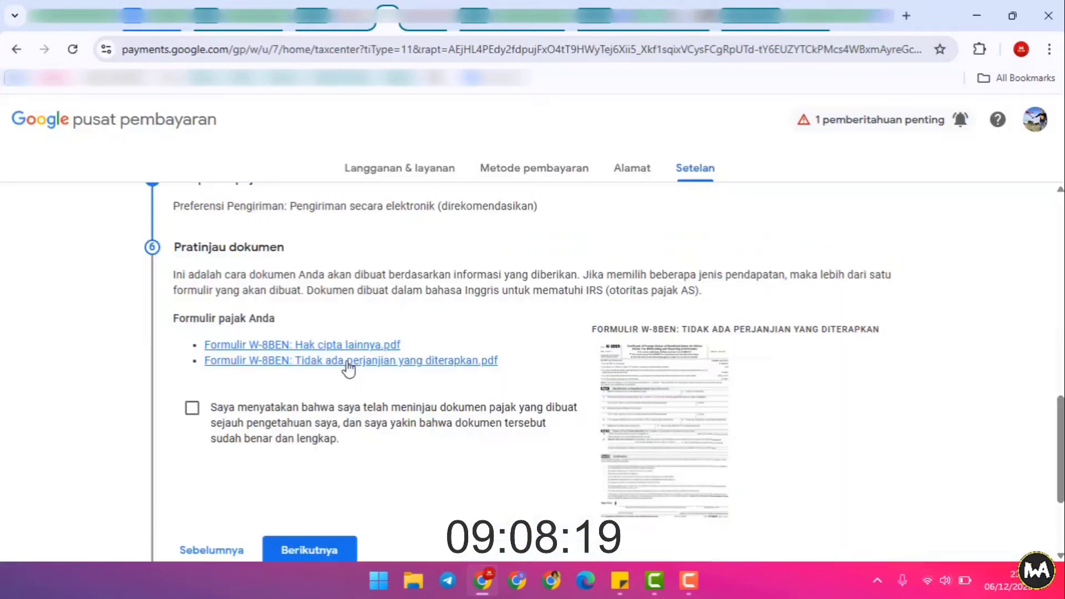
pyautogui.click(317, 362)
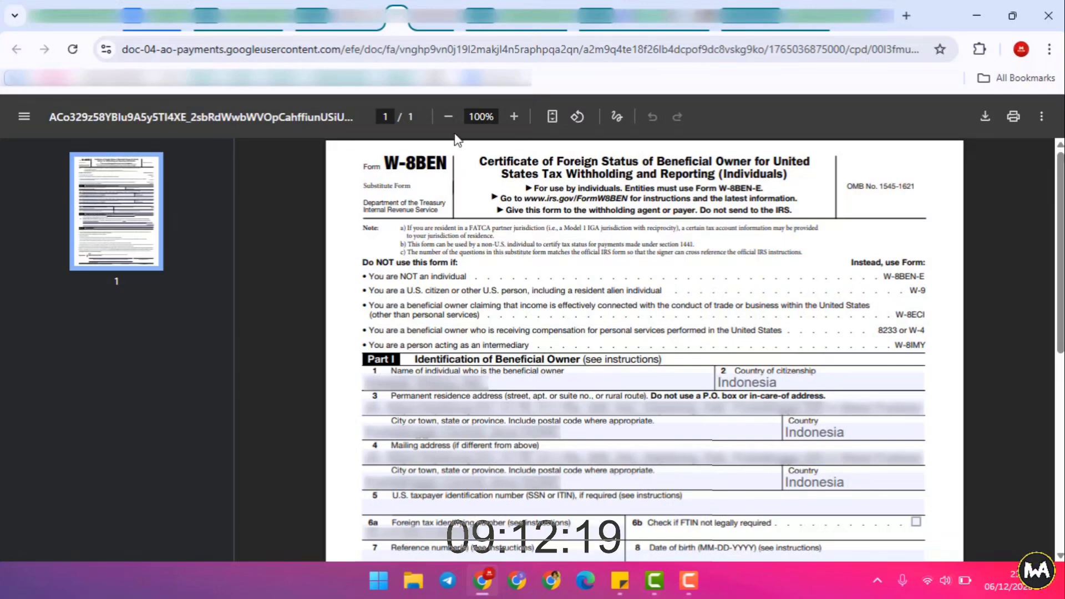
pyautogui.click(402, 22)
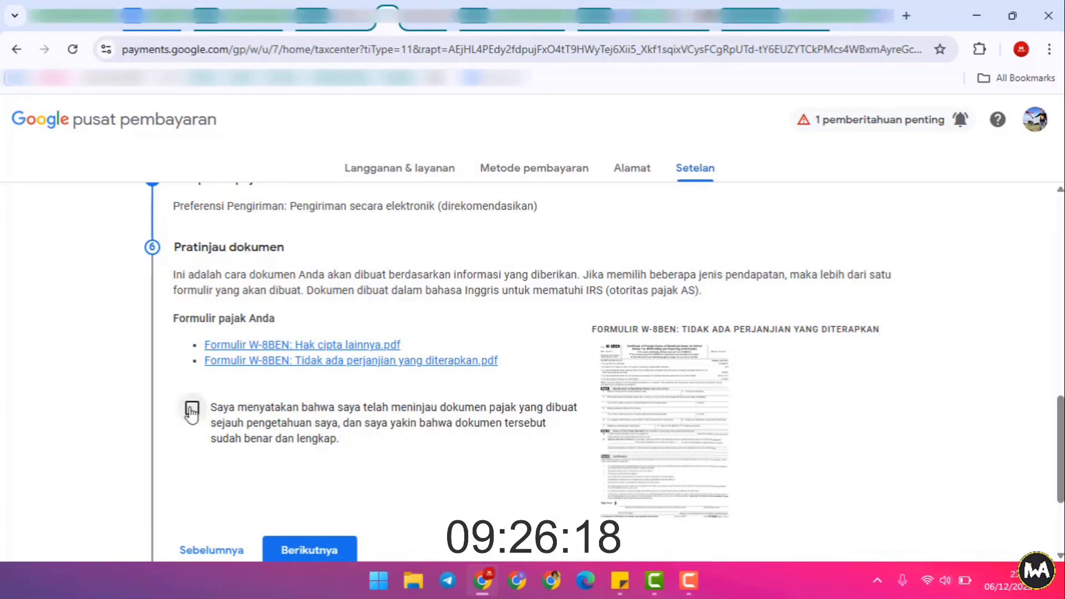
# Step: Declare that the generated tax documents have been reviewed and are correct and complete, and continue to Konfirmasikan dan tanda tangani
pyautogui.click(192, 408)
pyautogui.scroll(-1, 172, 408)
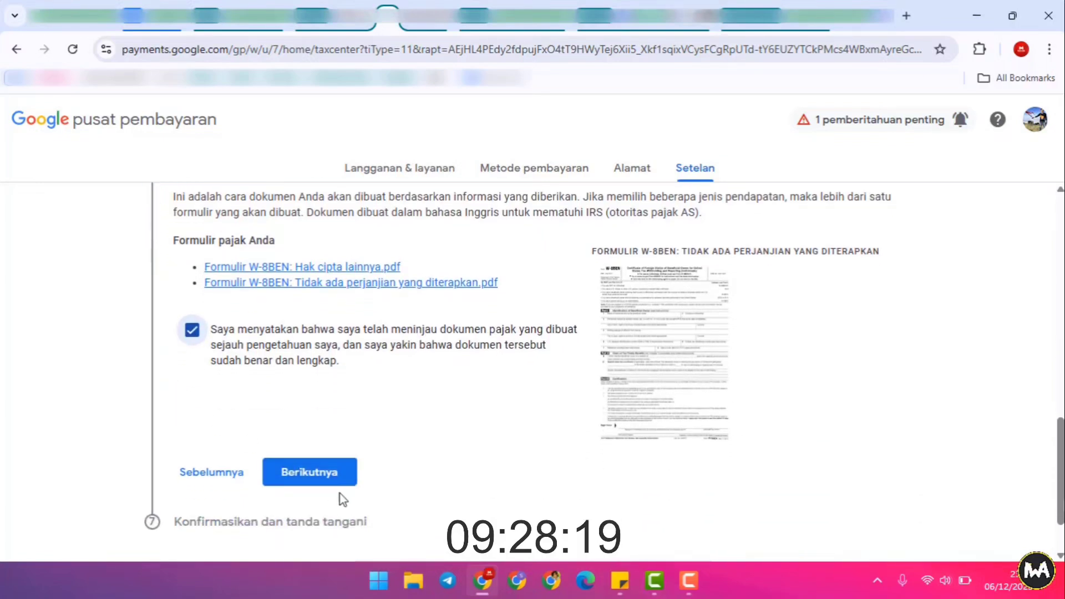
pyautogui.click(324, 477)
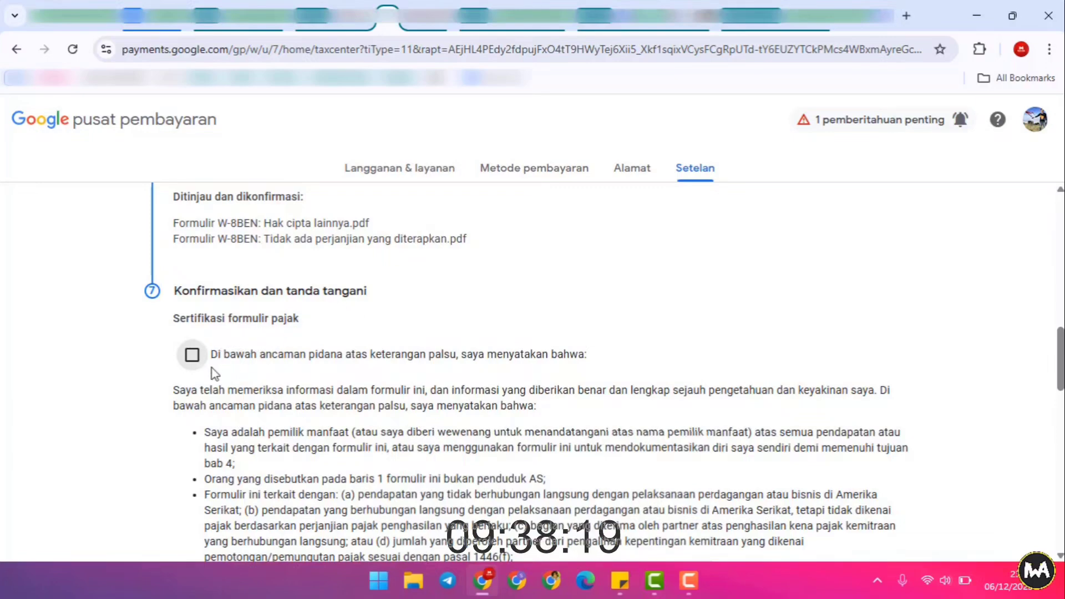
# Step: Accept the Sertifikasi formulir pajak declaration under penalty of perjury and review its statements
pyautogui.click(193, 356)
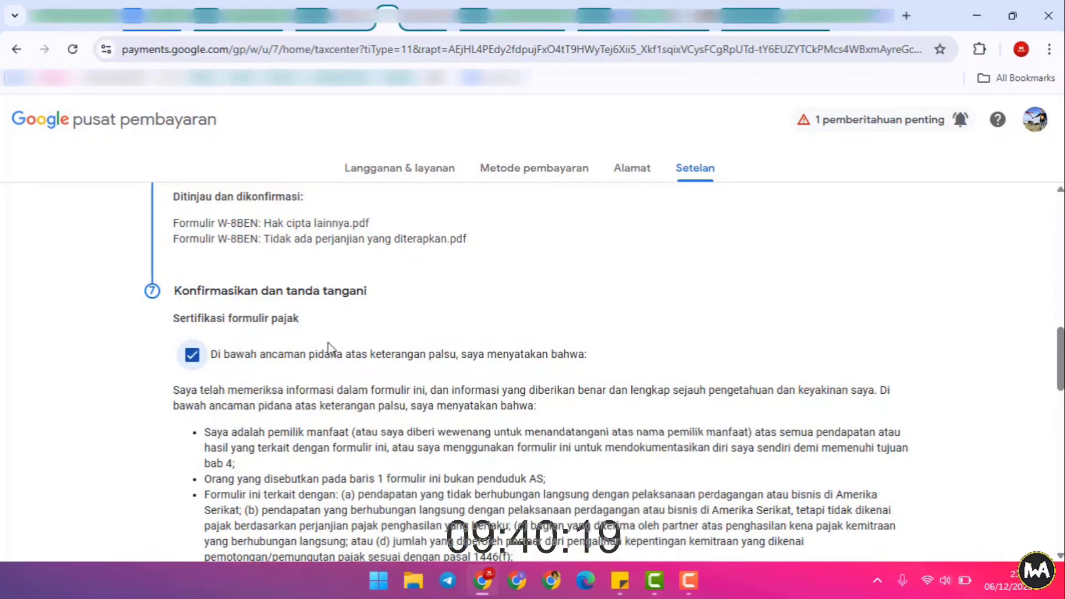
pyautogui.scroll(-5, 328, 349)
pyautogui.scroll(-3, 329, 346)
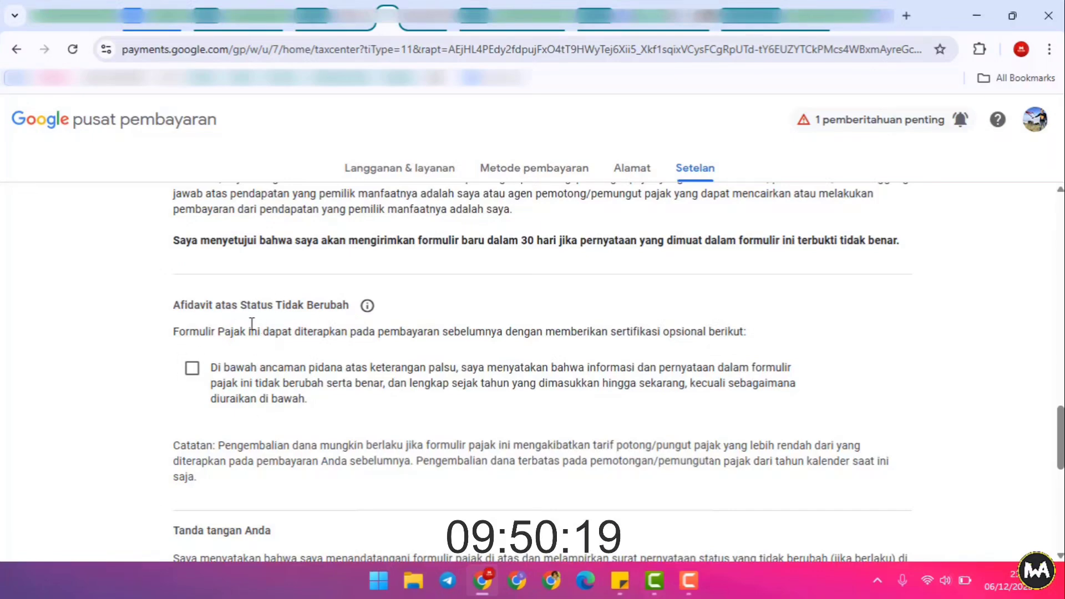
# Step: Skip the optional Afidavit atas Status Tidak Berubah, confirm being the beneficial owner named in the tax identity section, and submit the form
pyautogui.scroll(-3, 233, 352)
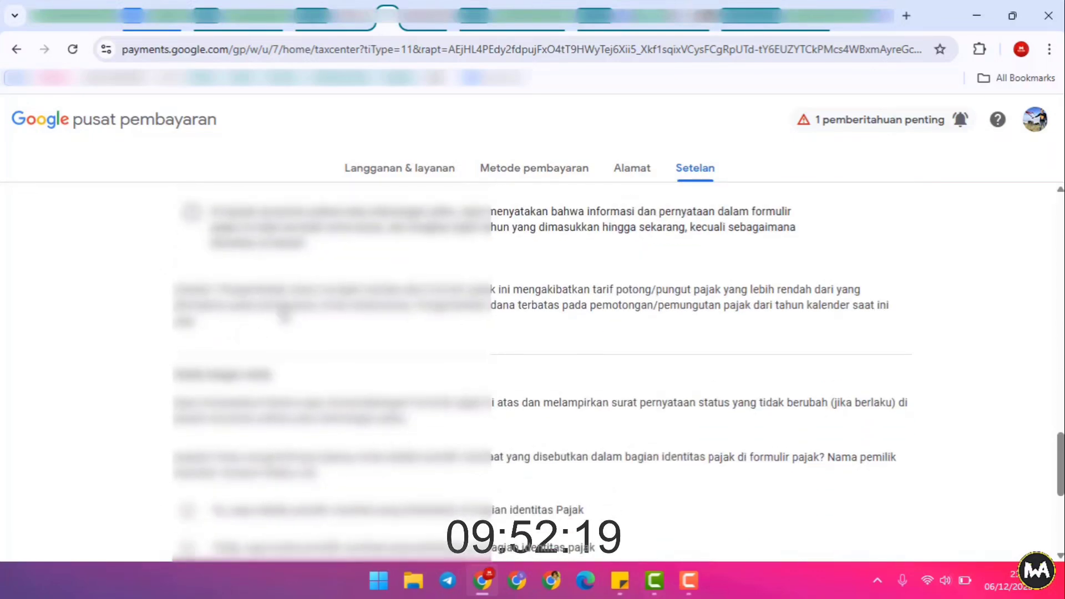
pyautogui.scroll(-2, 318, 302)
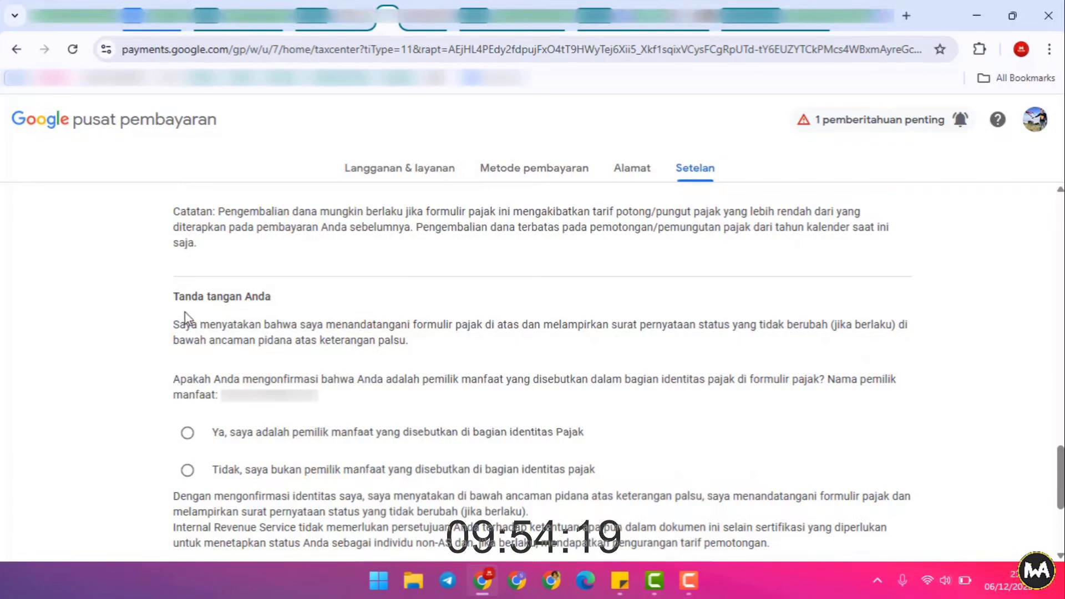
pyautogui.scroll(-2, 277, 306)
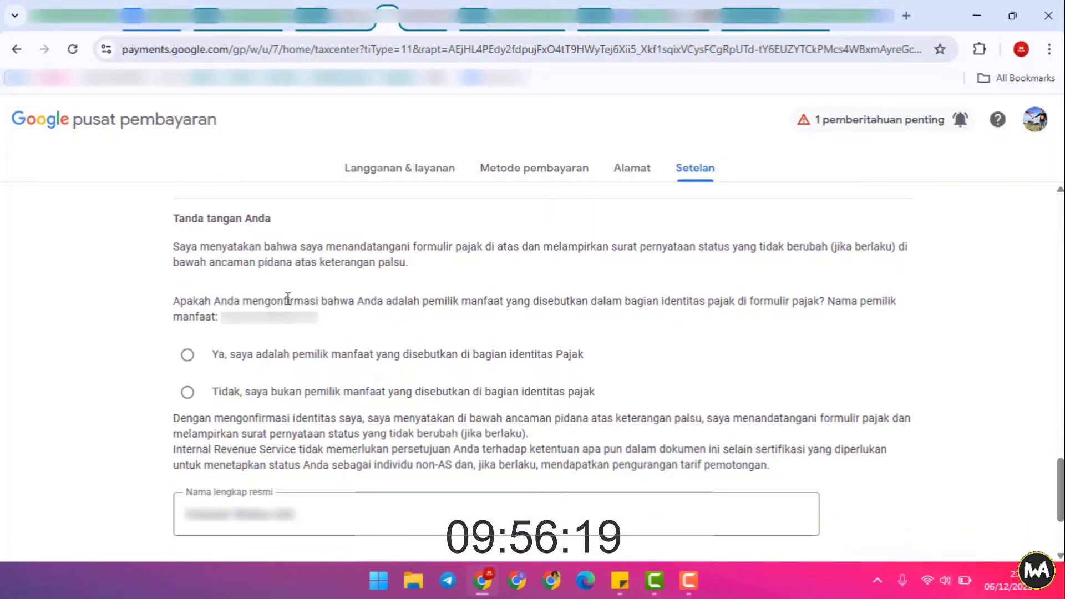
pyautogui.click(187, 357)
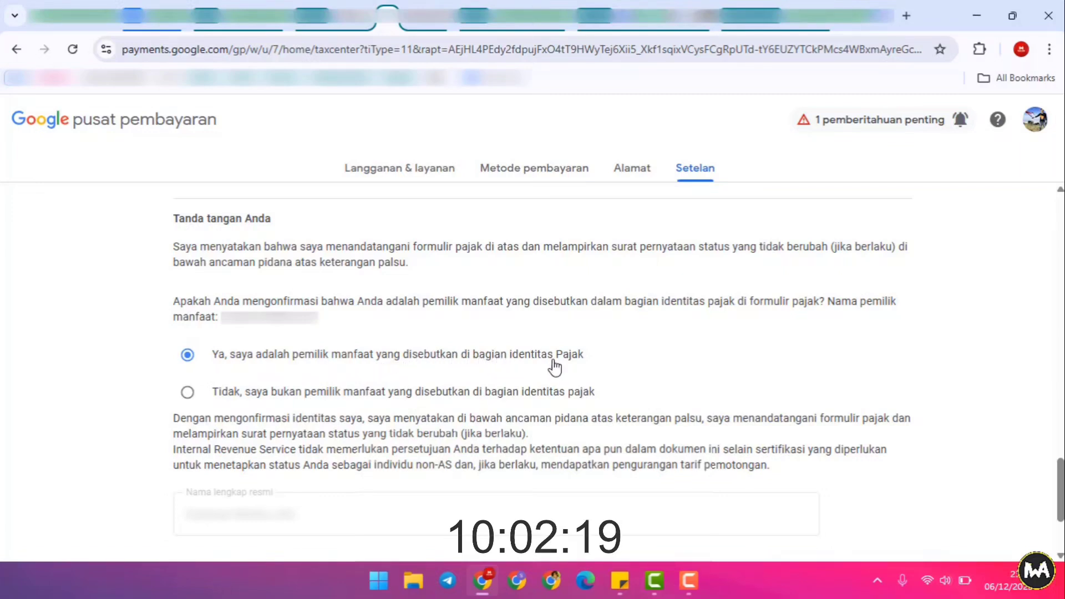
pyautogui.scroll(-1, 319, 328)
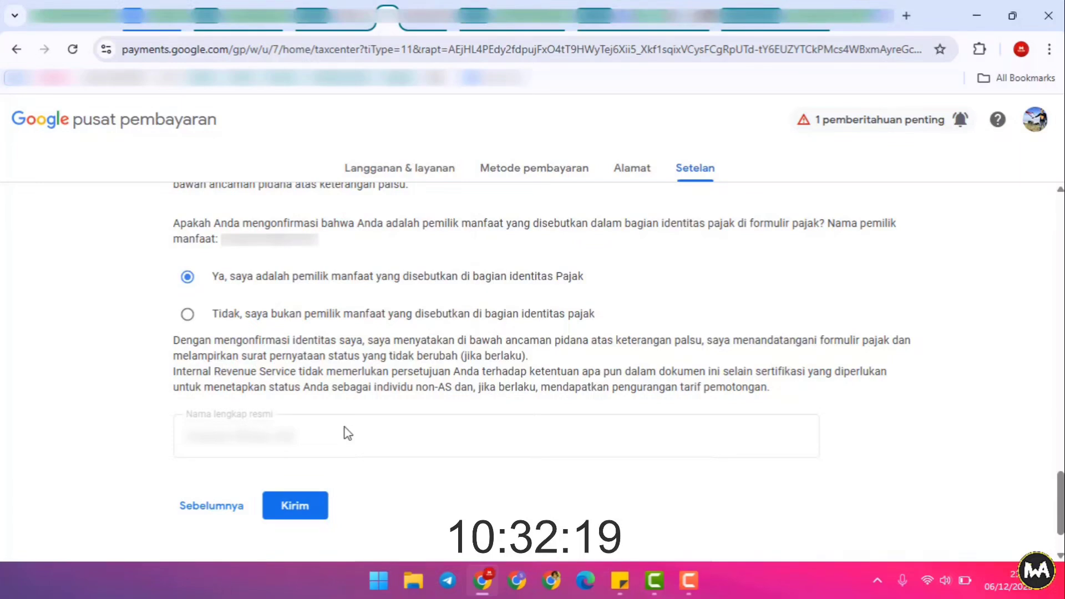
pyautogui.click(304, 512)
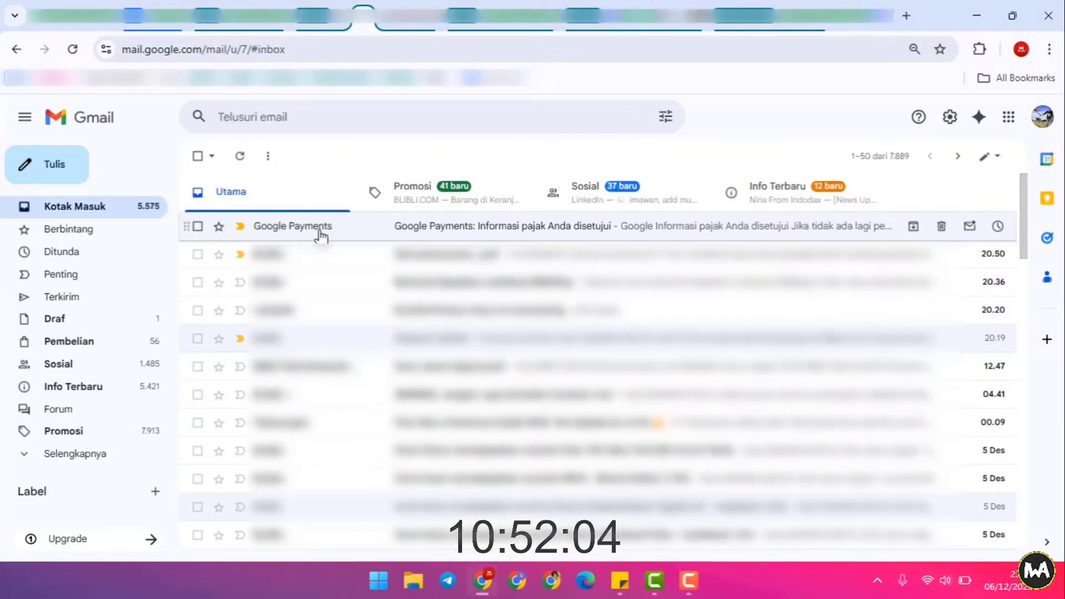
# Step: In the Gmail inbox, open the Google Payments email titled "Google Payments: Informasi pajak Anda disetujui"
pyautogui.moveTo(309, 228)
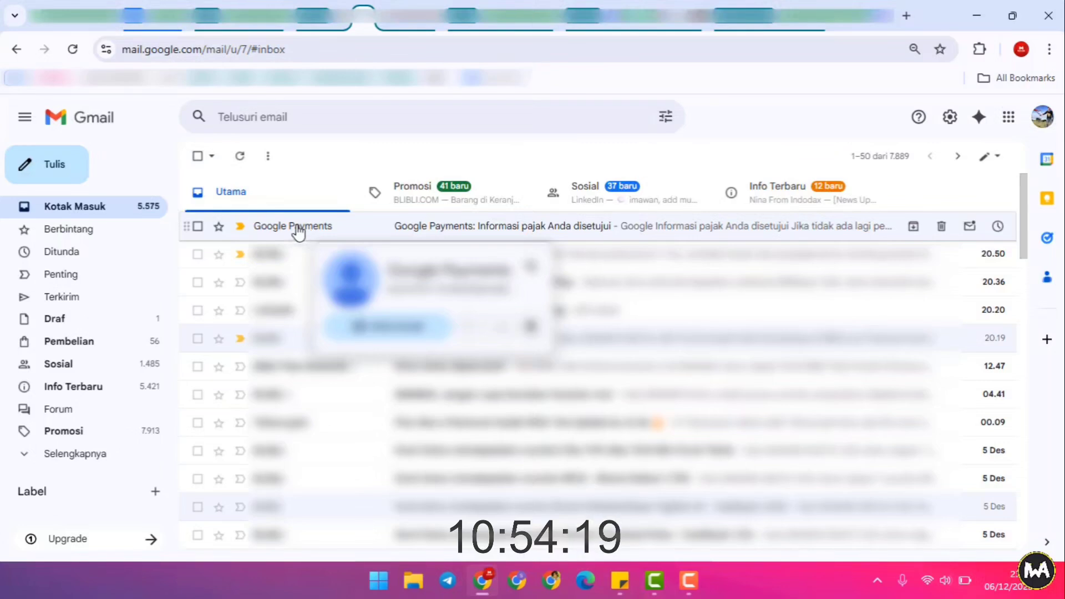
pyautogui.click(326, 227)
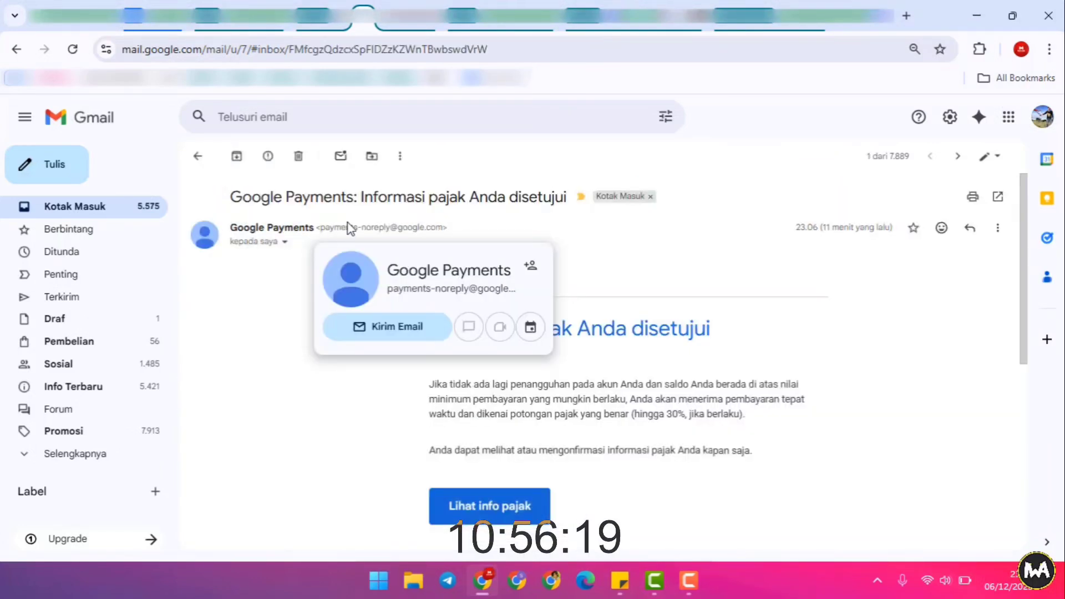